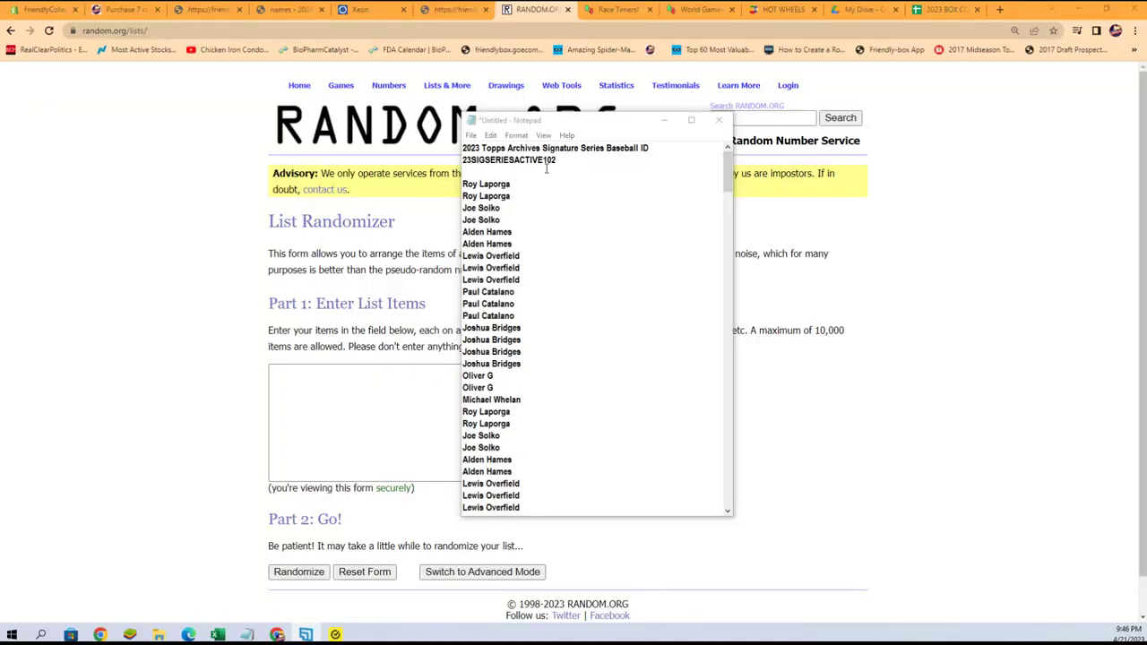
- Copy the complete baseball player checklist from the Notepad file and paste it into the List Randomizer's items field
left_click_drag(556, 160, 533, 160)
left_click(533, 160)
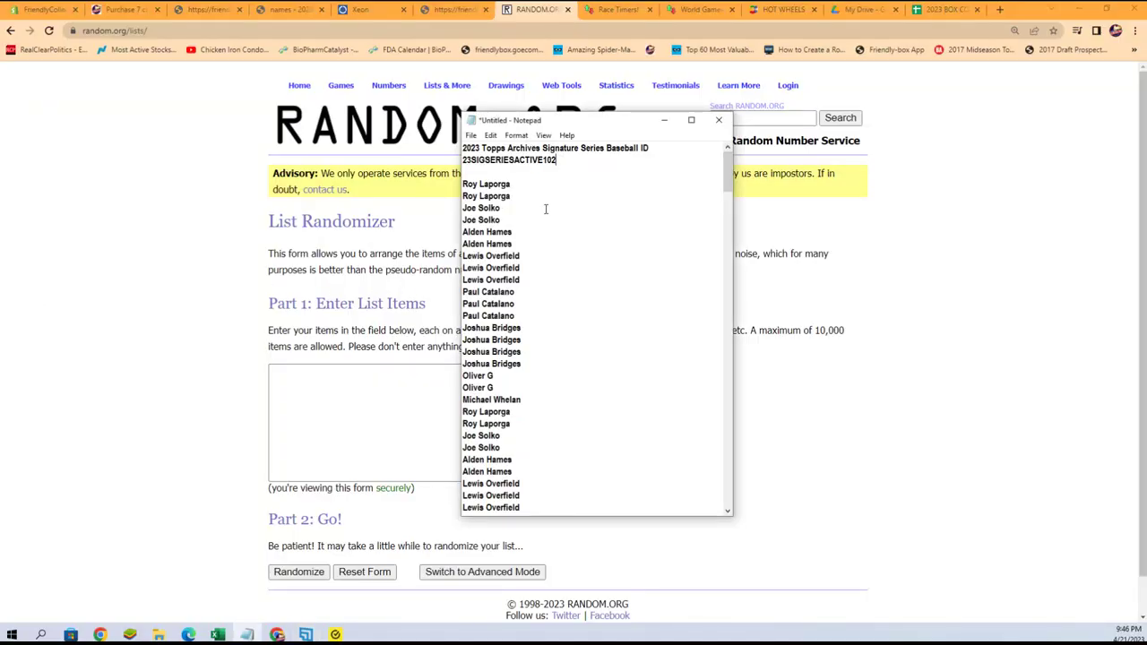
scroll(622, 296, "down", 9)
left_click_drag(729, 243, 729, 502)
left_click(528, 470)
left_click_drag(528, 471, 455, 212)
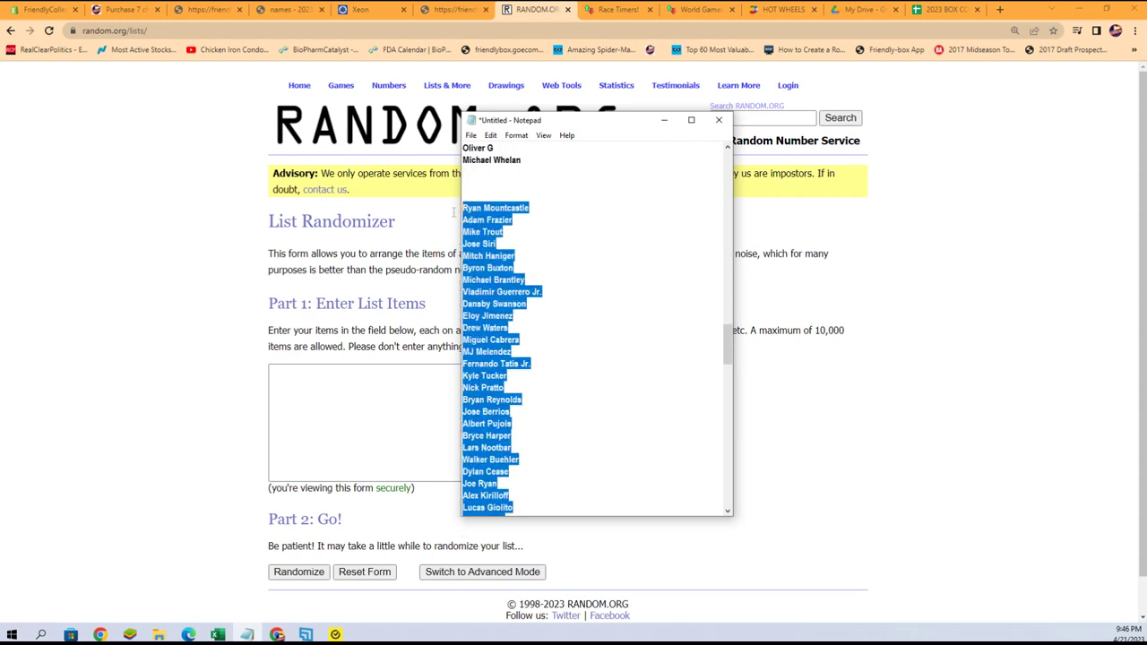
right_click(475, 219)
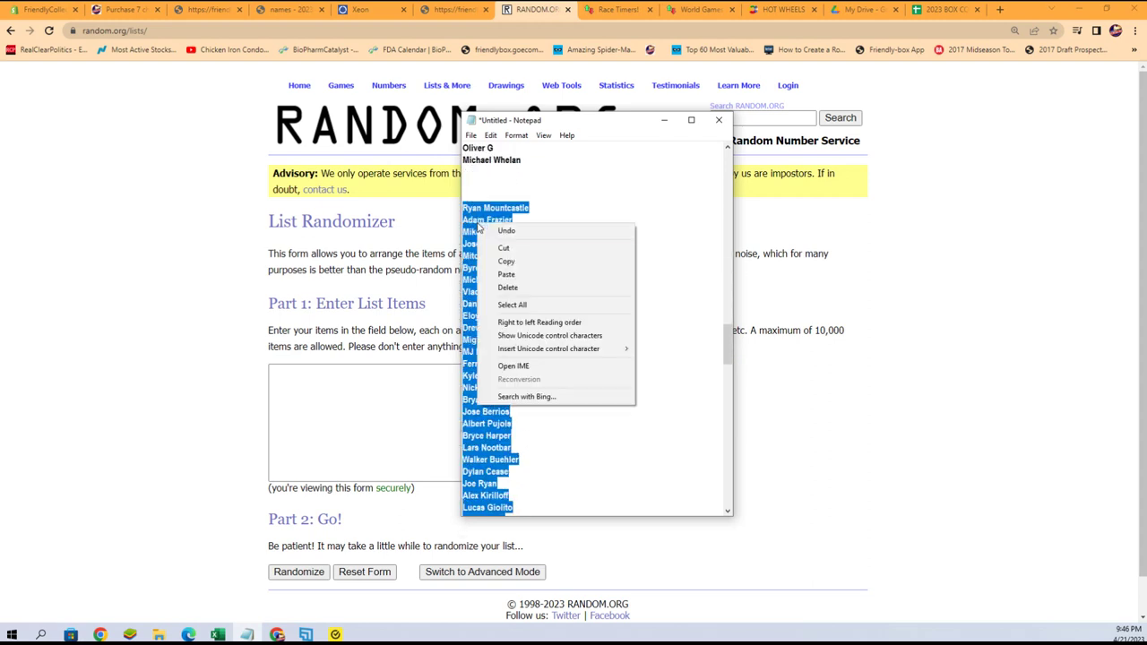
left_click(507, 259)
left_click(369, 411)
key("ctrl+v")
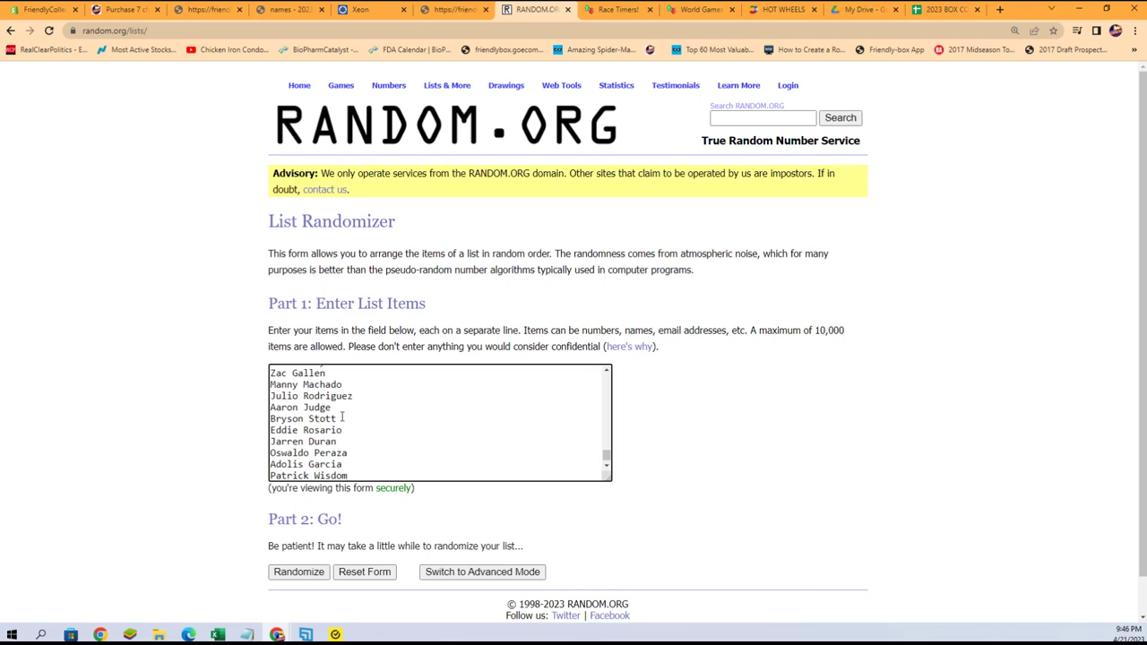
- Randomize the pasted player list seven times in total
left_click(314, 572)
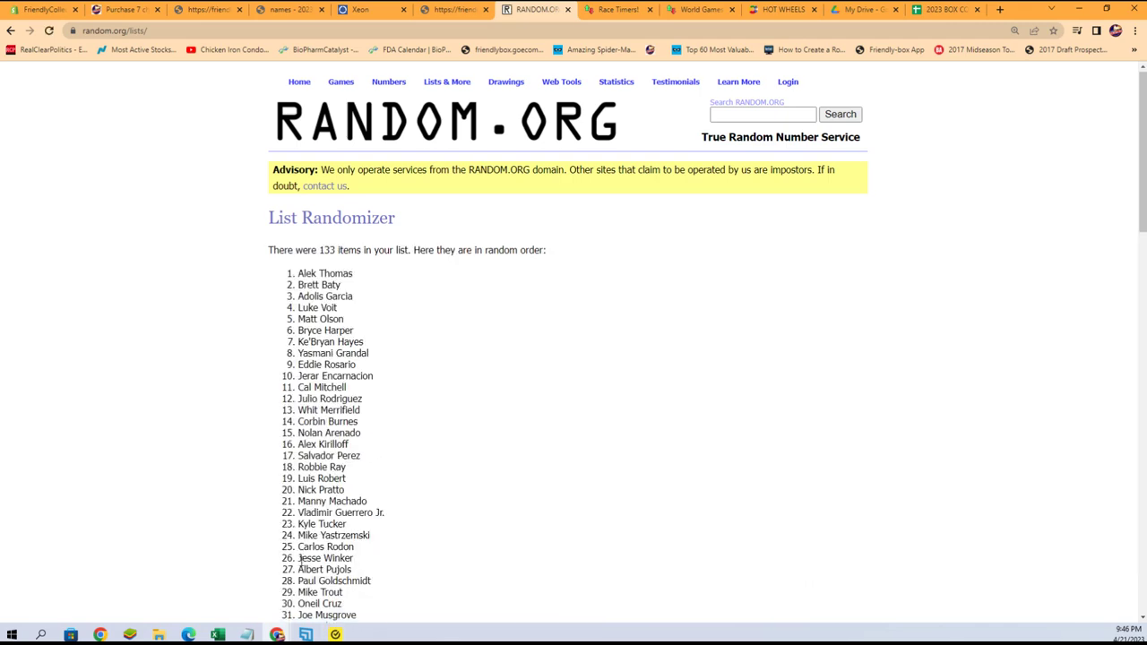
scroll(264, 543, "down", 15)
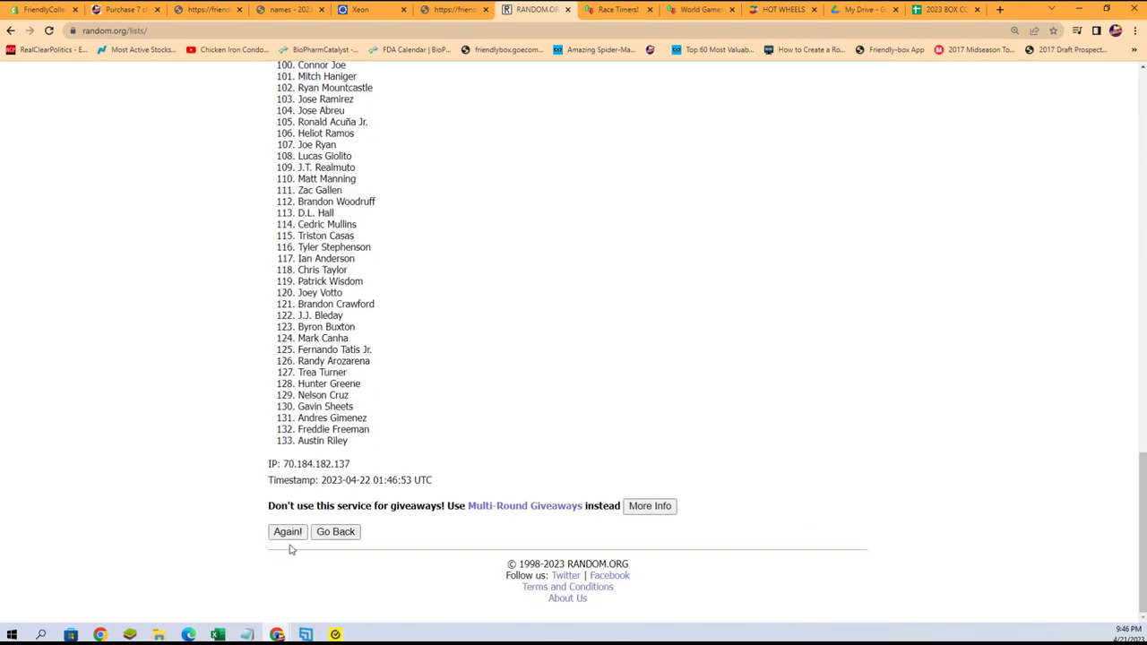
left_click(288, 532)
scroll(278, 530, "down", 9)
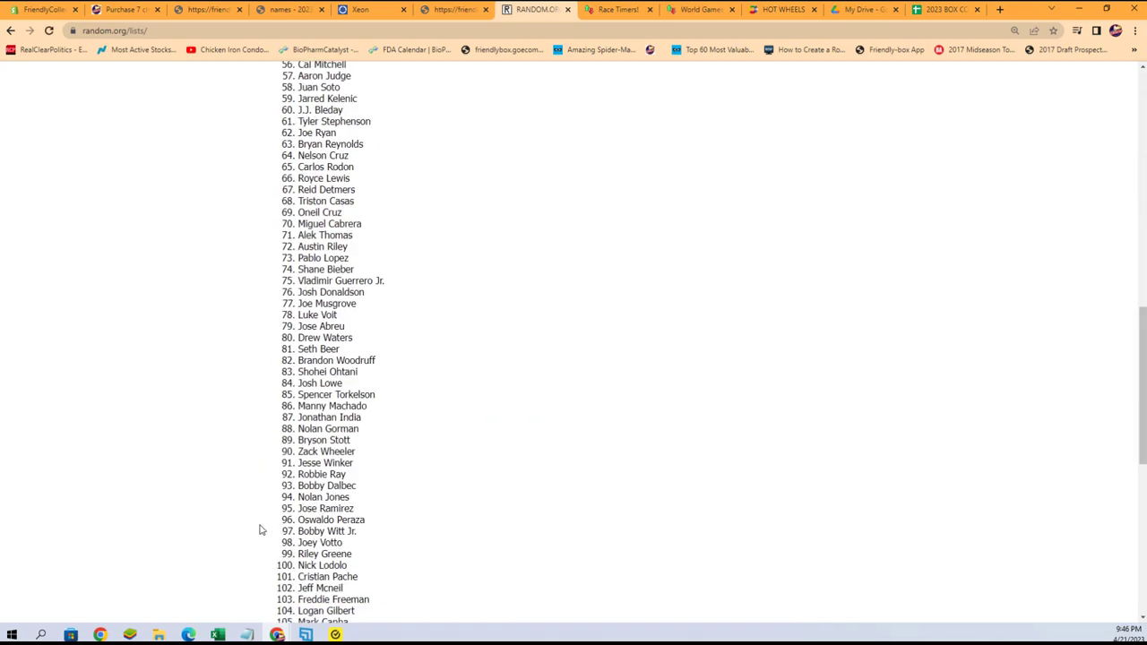
scroll(260, 530, "down", 5)
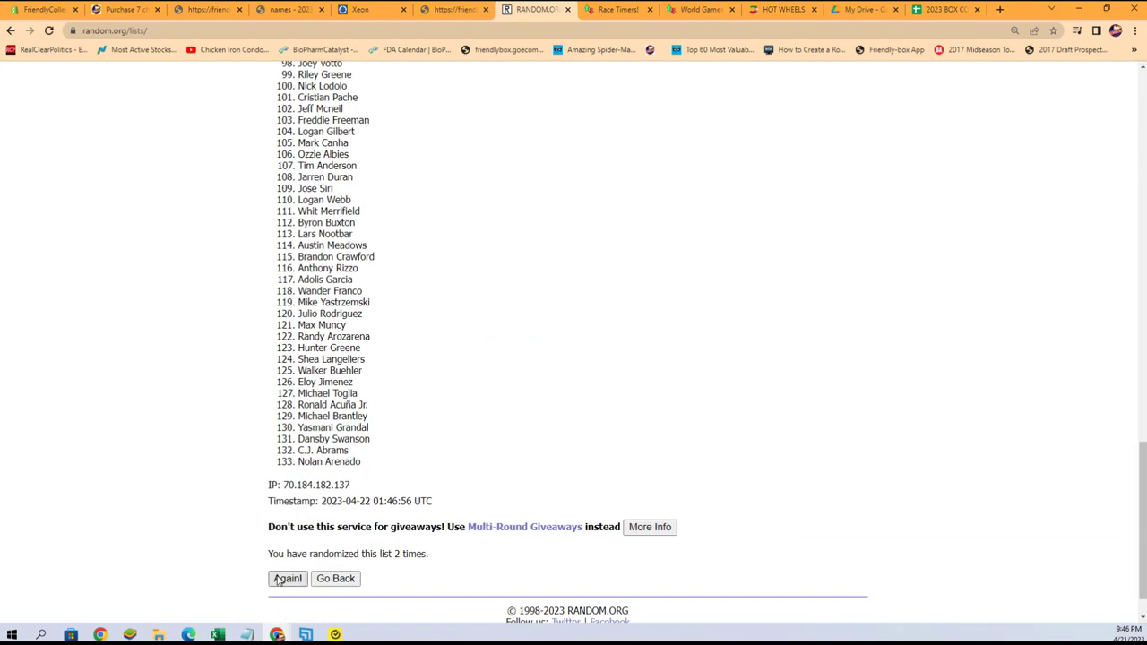
left_click(278, 579)
scroll(256, 533, "down", 15)
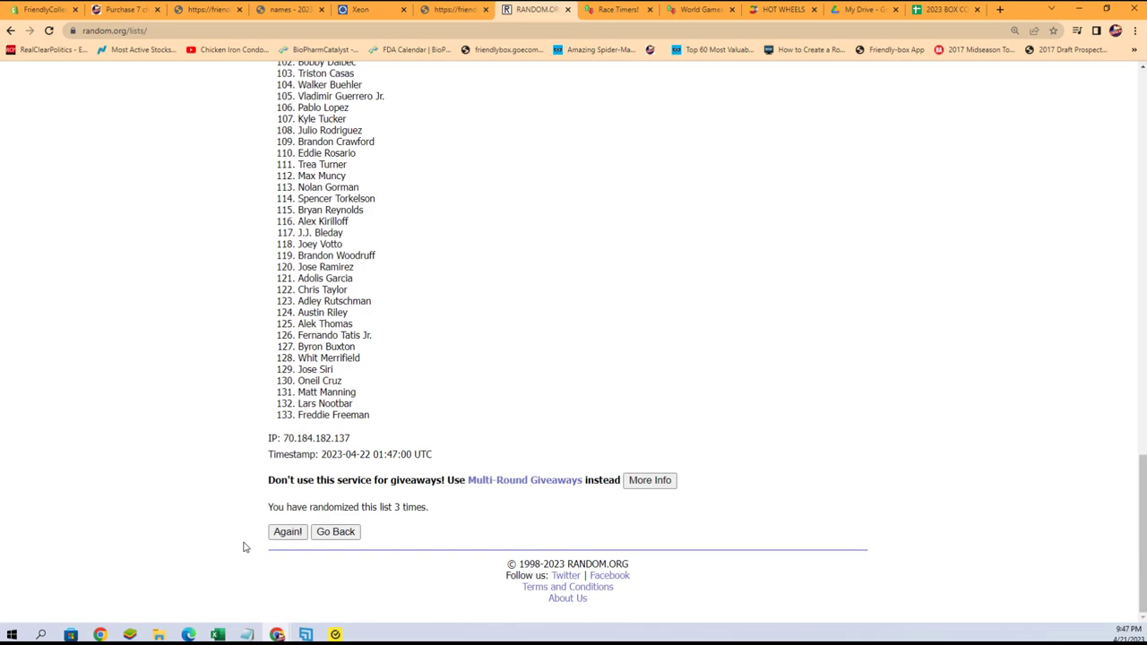
left_click(274, 537)
scroll(247, 536, "down", 10)
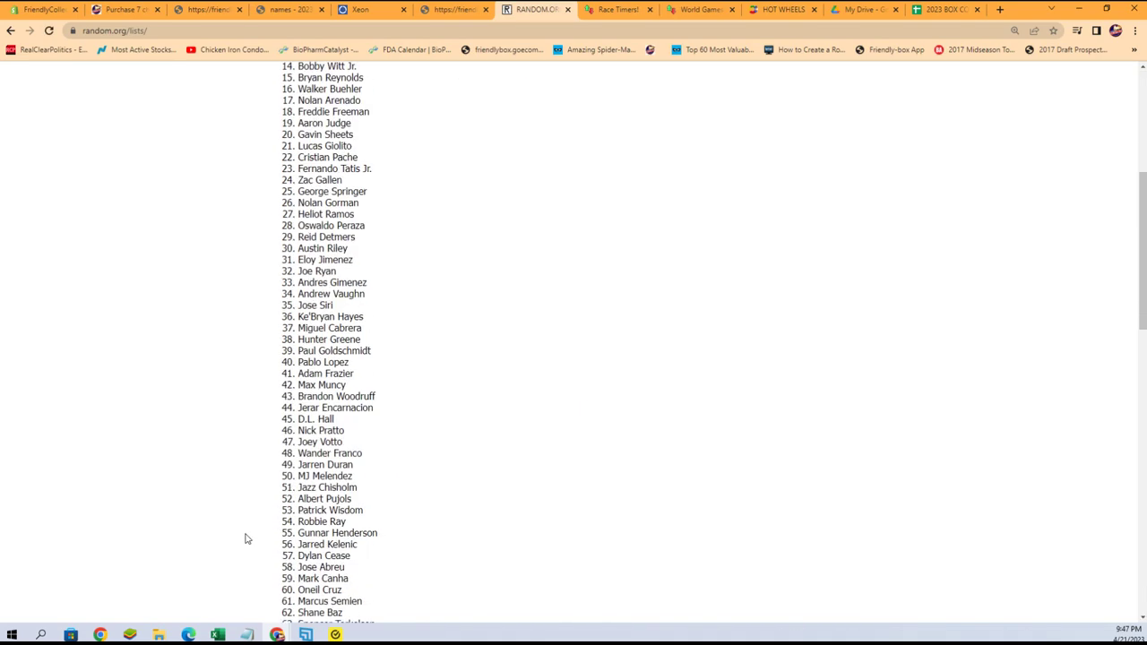
scroll(244, 528, "down", 6)
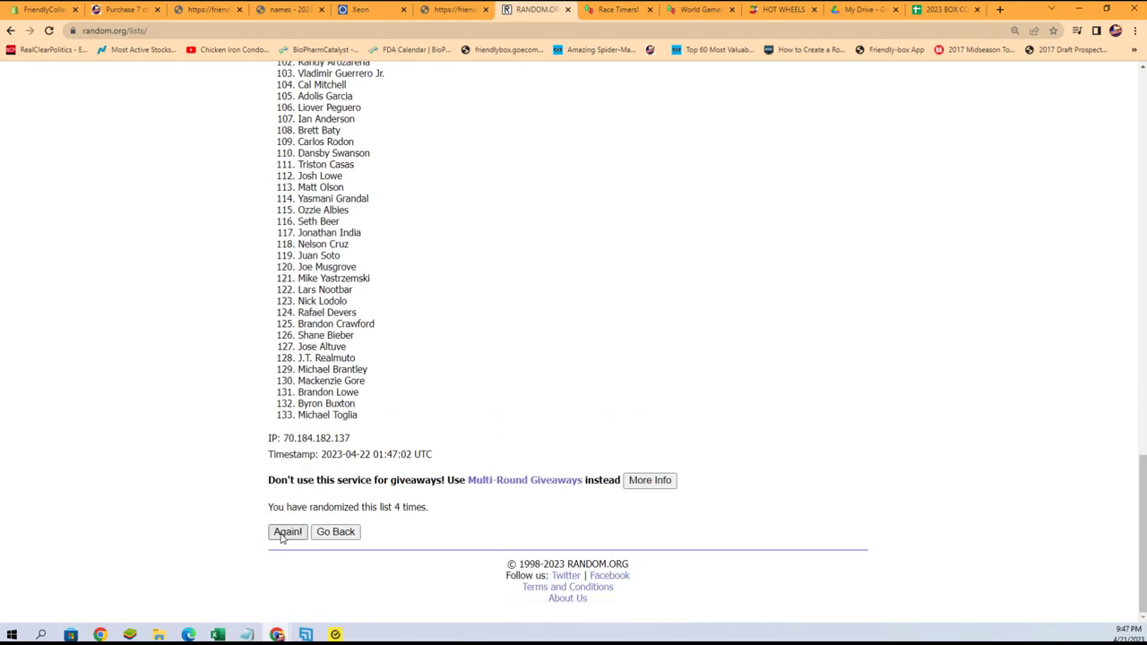
left_click(281, 534)
scroll(261, 535, "down", 12)
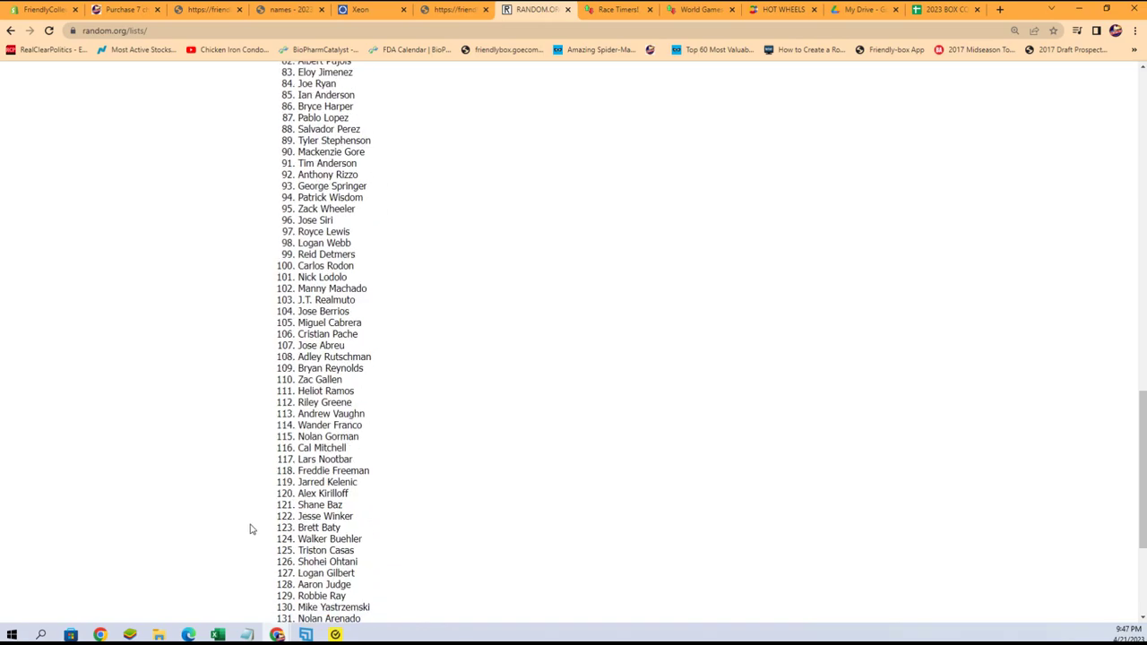
scroll(250, 529, "down", 3)
left_click(288, 533)
scroll(256, 529, "down", 15)
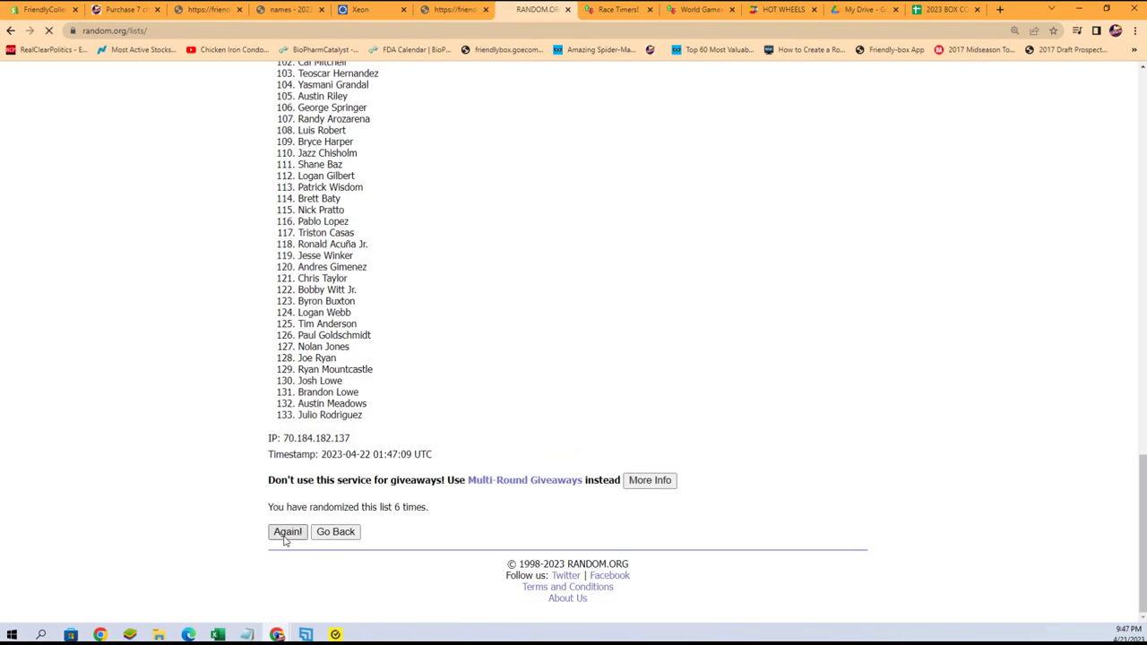
left_click(284, 547)
- Copy all the player names from the final randomized list, from the last entry up to the first
scroll(277, 538, "down", 3)
scroll(277, 538, "down", 10)
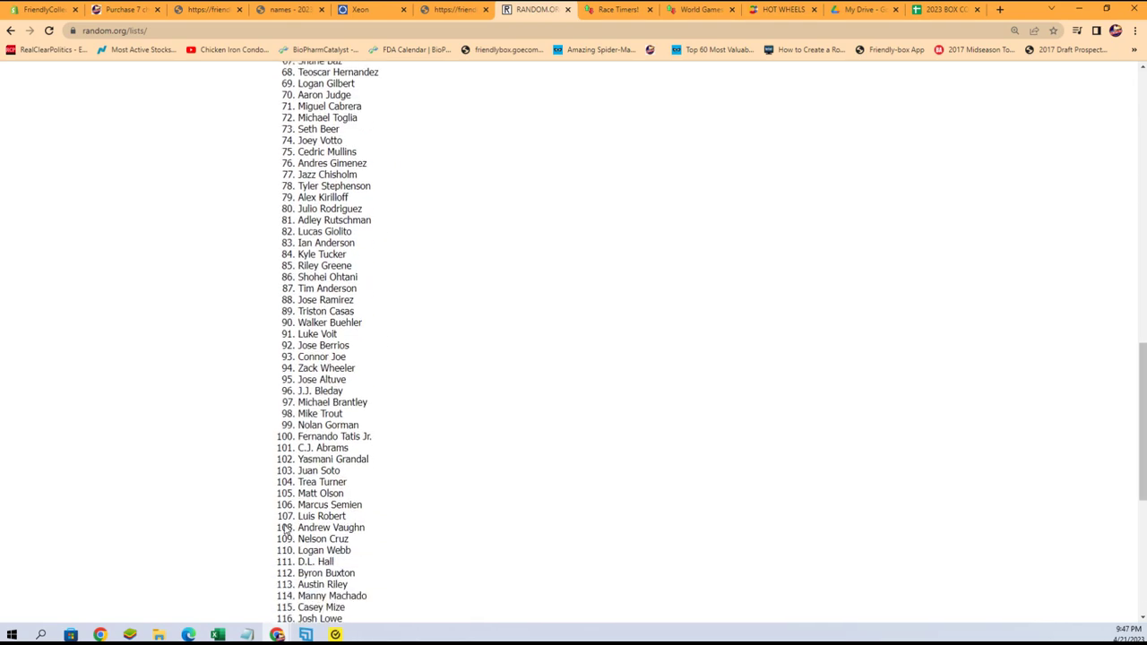
left_click_drag(350, 582, 301, 248)
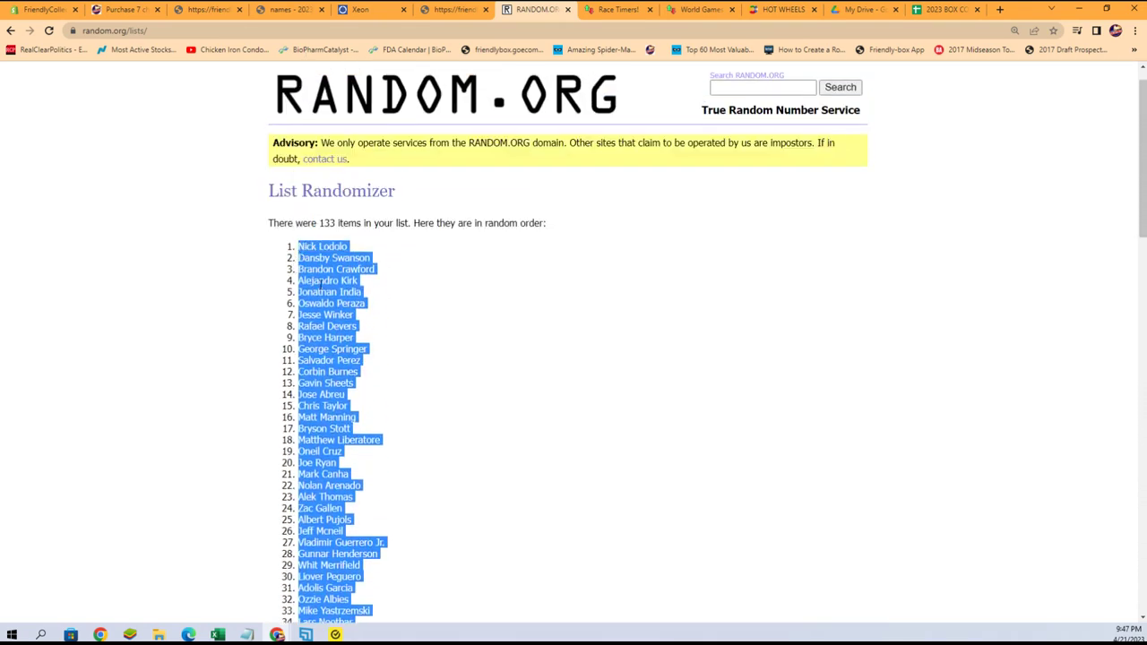
right_click(330, 293)
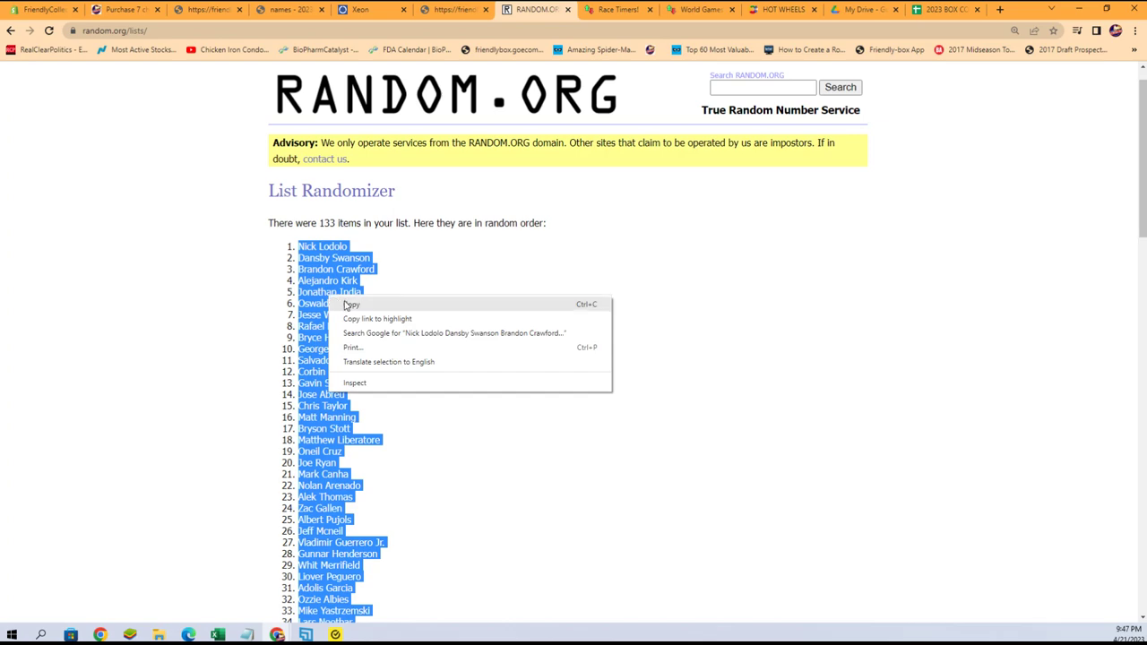
left_click(348, 305)
- Switch to the Excel workbook and paste the players as plain text under Checklist Players, starting at cell B2
key("alt+Tab")
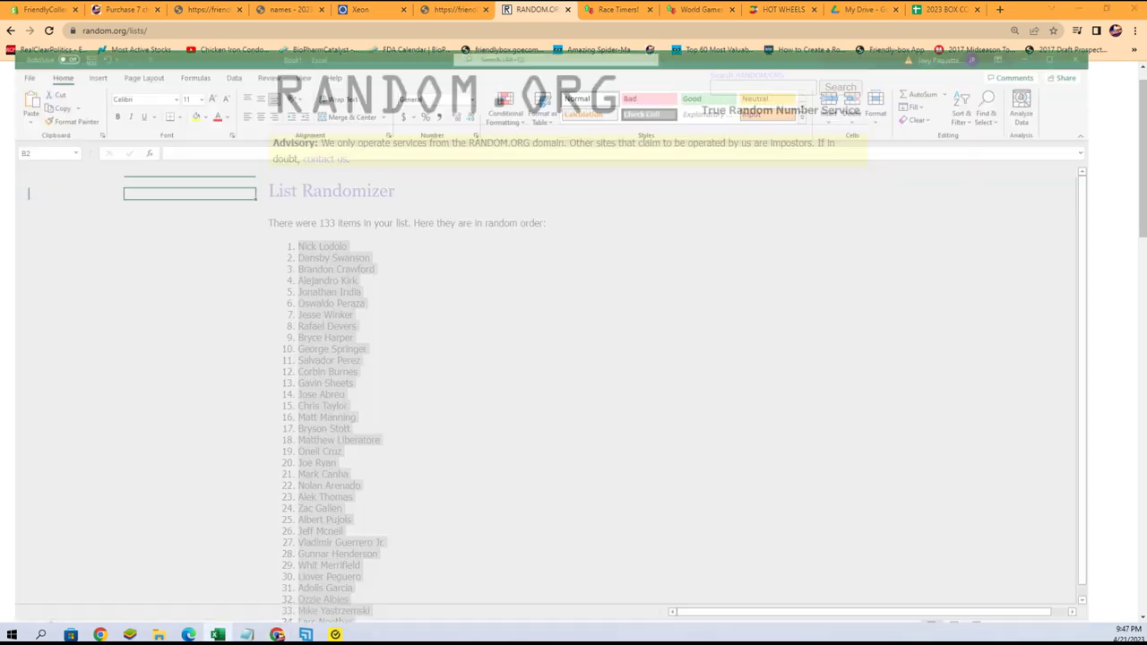
right_click(238, 153)
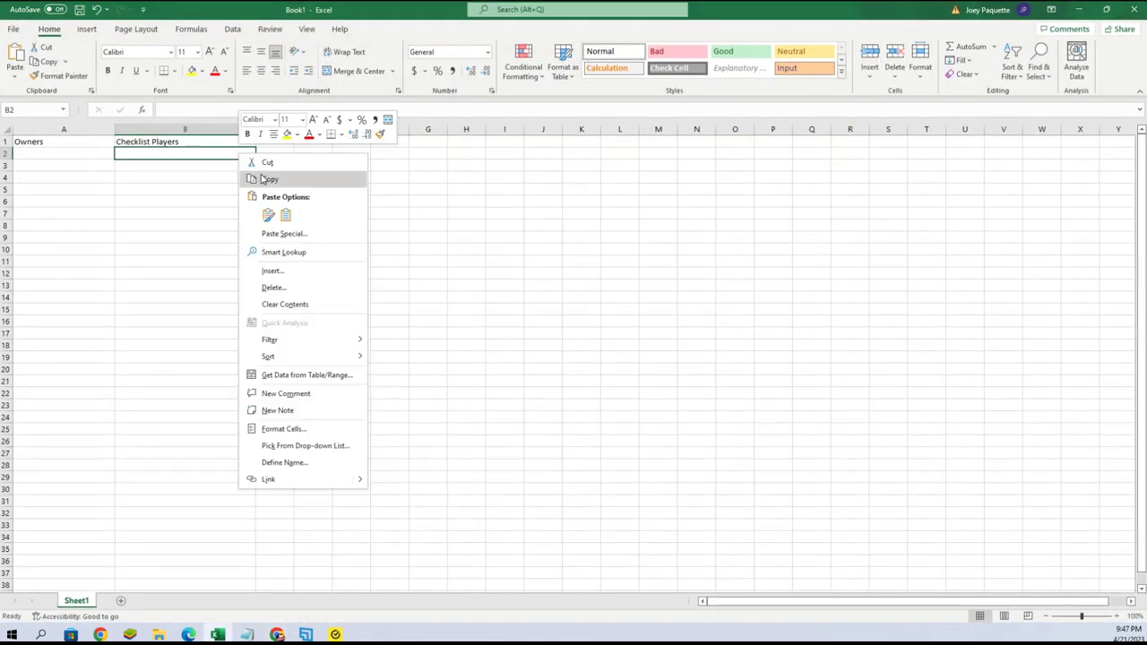
left_click(286, 233)
left_click(191, 167)
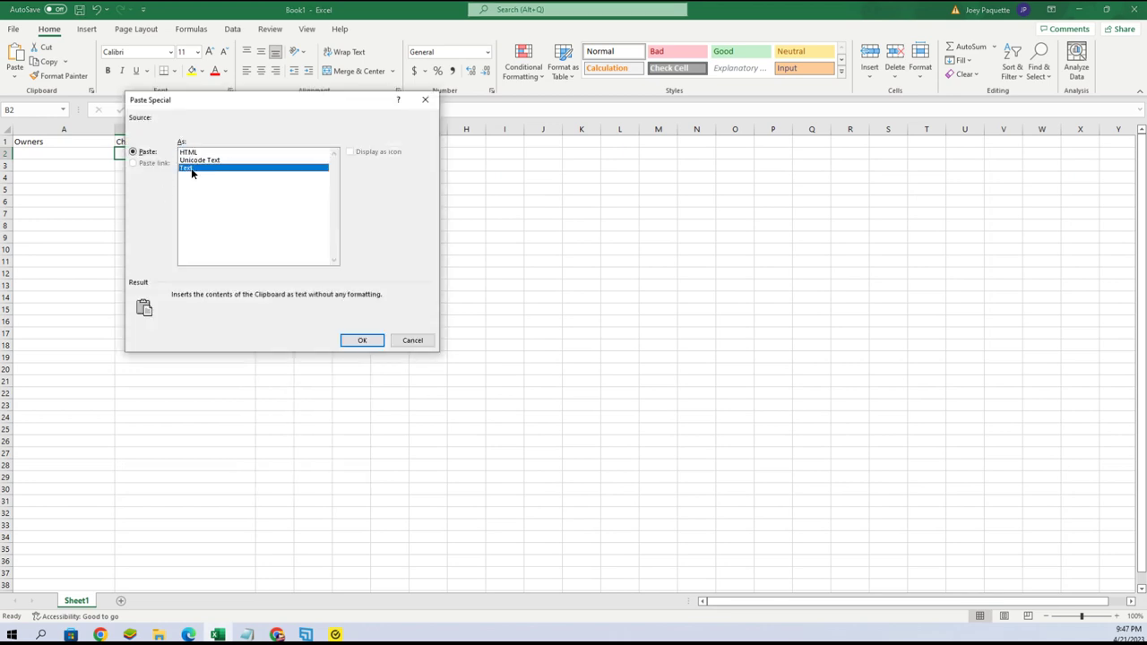
left_click(343, 339)
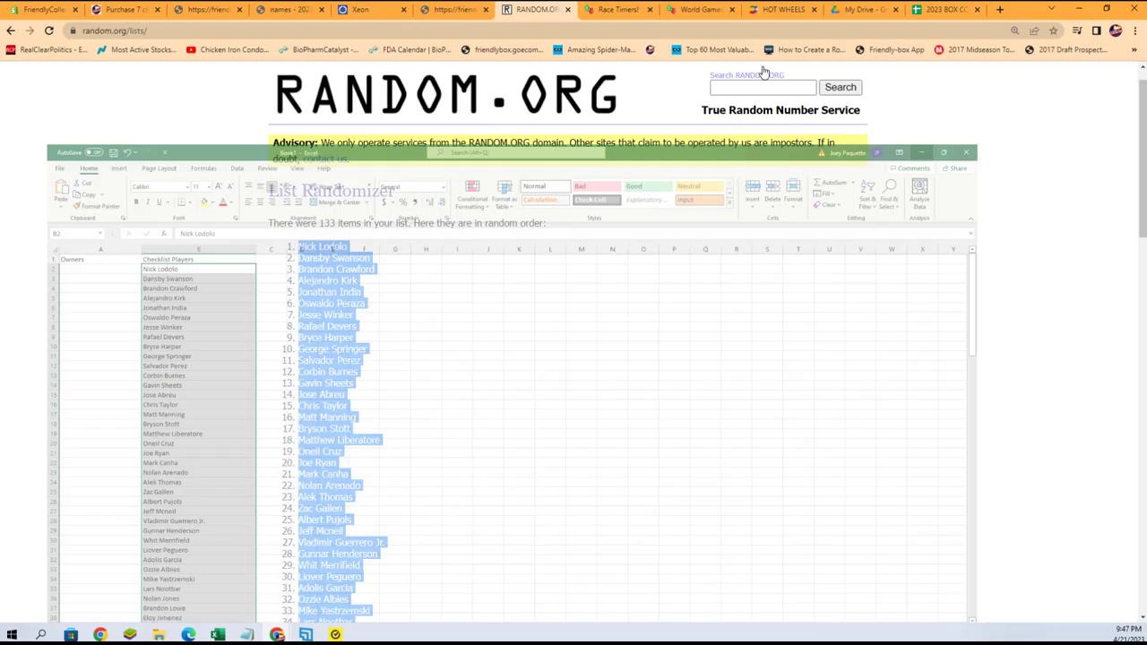
- Switch back to the browser and return to an empty List Randomizer form
left_click(1079, 9)
scroll(446, 139, "up", 1)
scroll(445, 139, "up", 1)
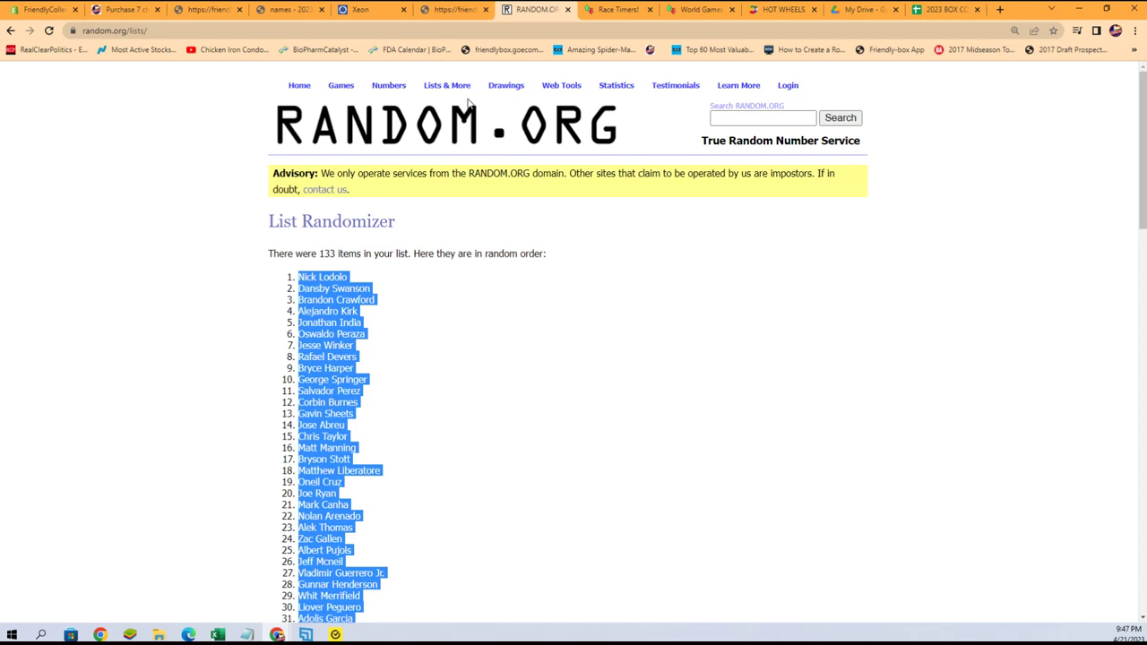
left_click(456, 101)
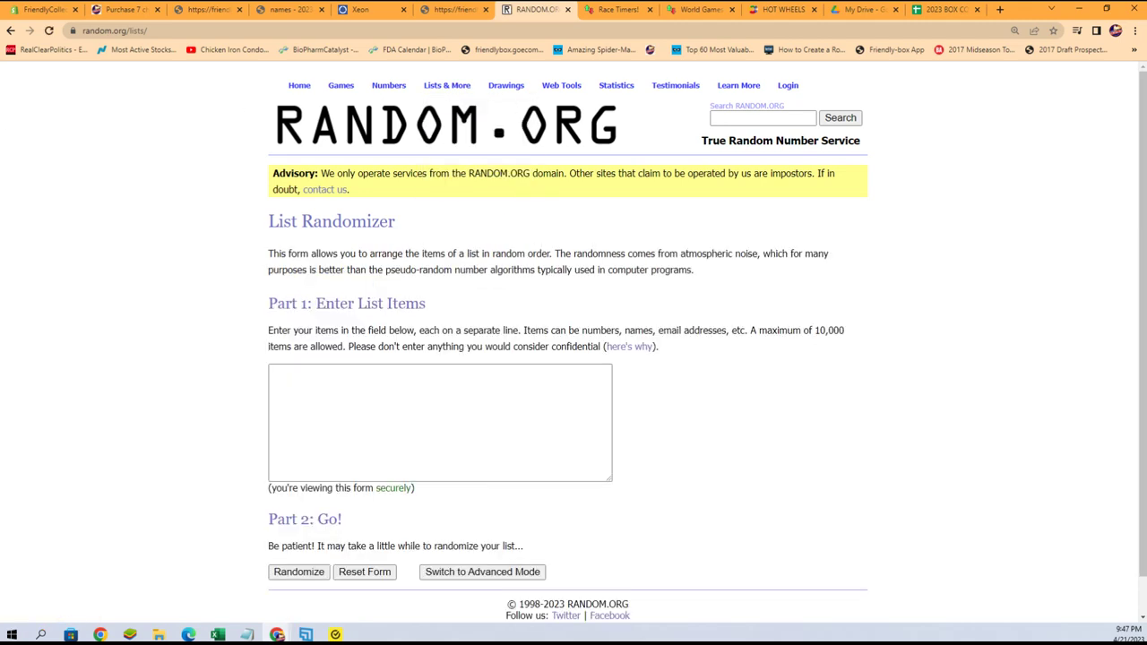
- Copy the full list of owner names above the player checklist in Notepad and paste it into the randomizer's items field
left_click(247, 634)
scroll(540, 361, "up", 6)
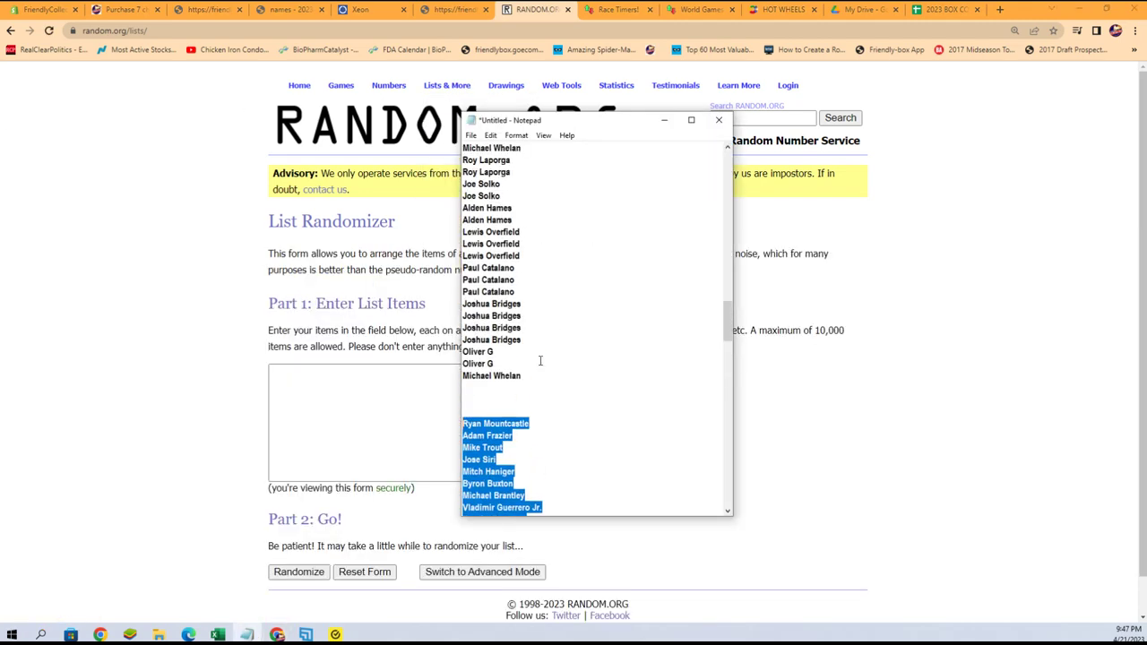
left_click_drag(529, 373, 462, 184)
right_click(493, 229)
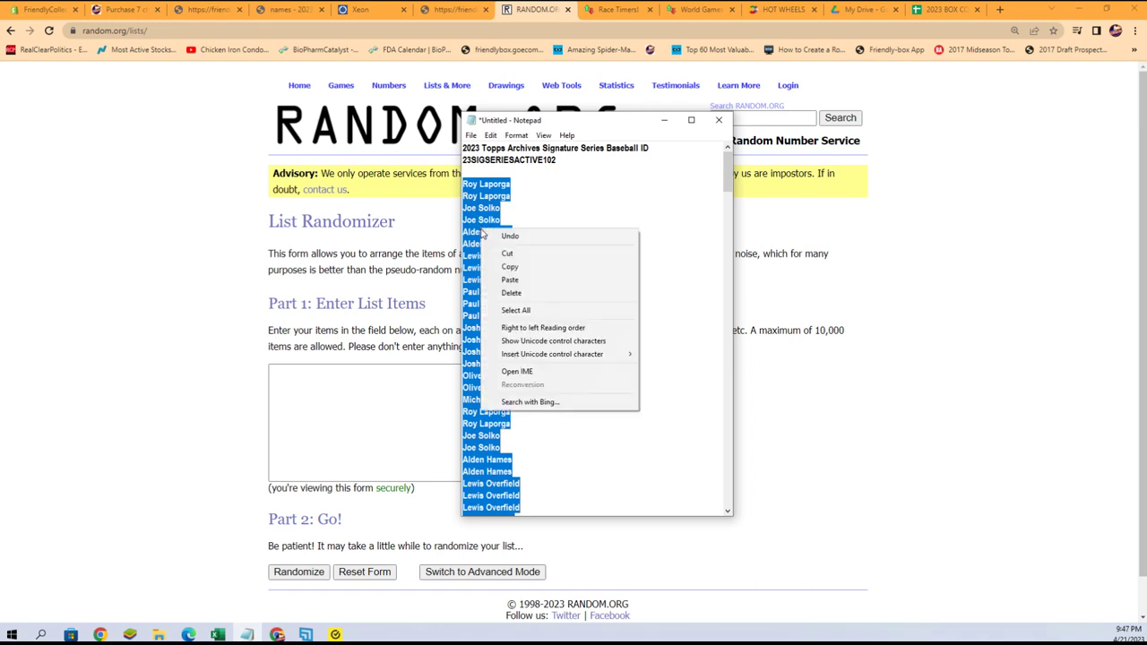
left_click(508, 267)
left_click(308, 410)
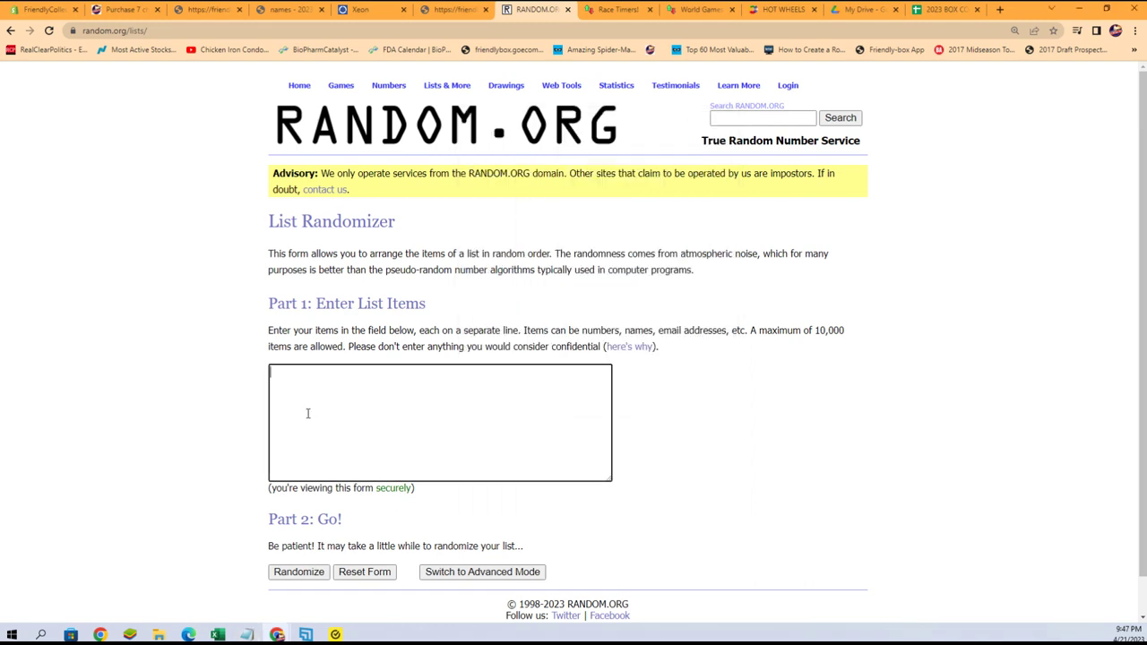
key("ctrl+v")
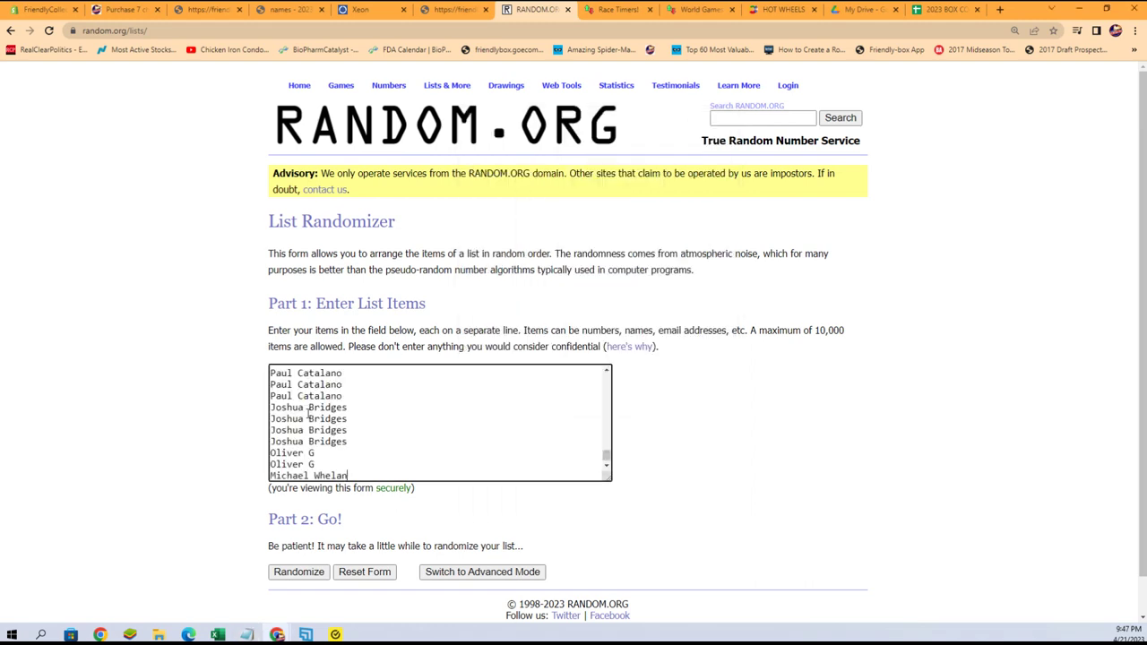
- Randomize the pasted owner names list seven times in total
left_click(290, 572)
scroll(201, 558, "down", 5)
scroll(201, 557, "down", 8)
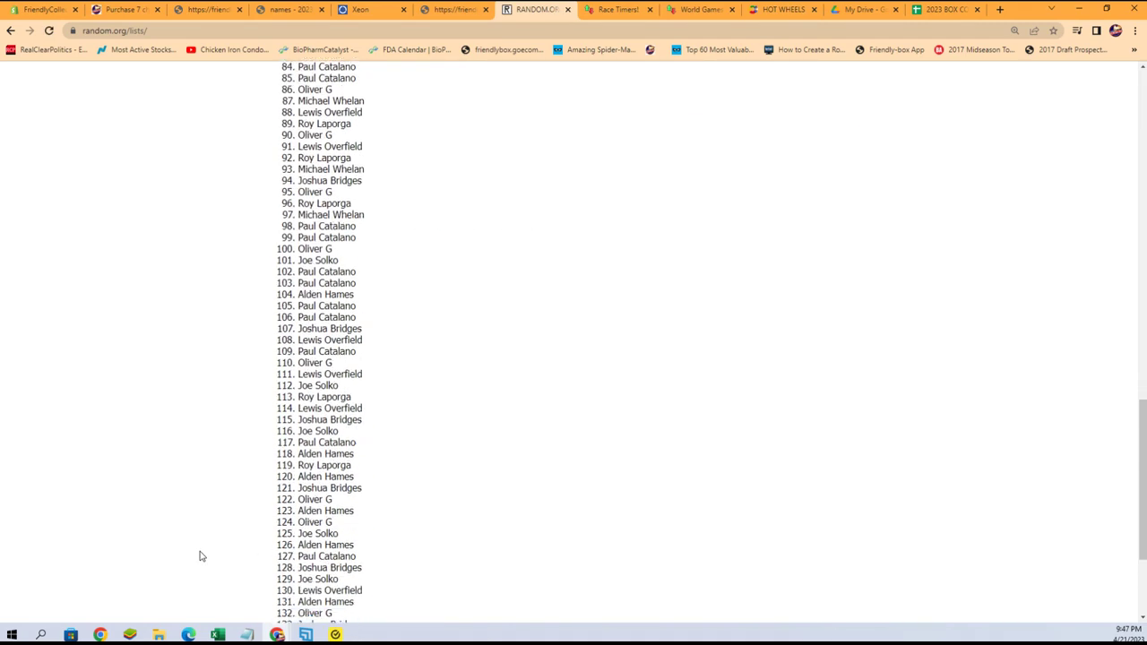
left_click(283, 535)
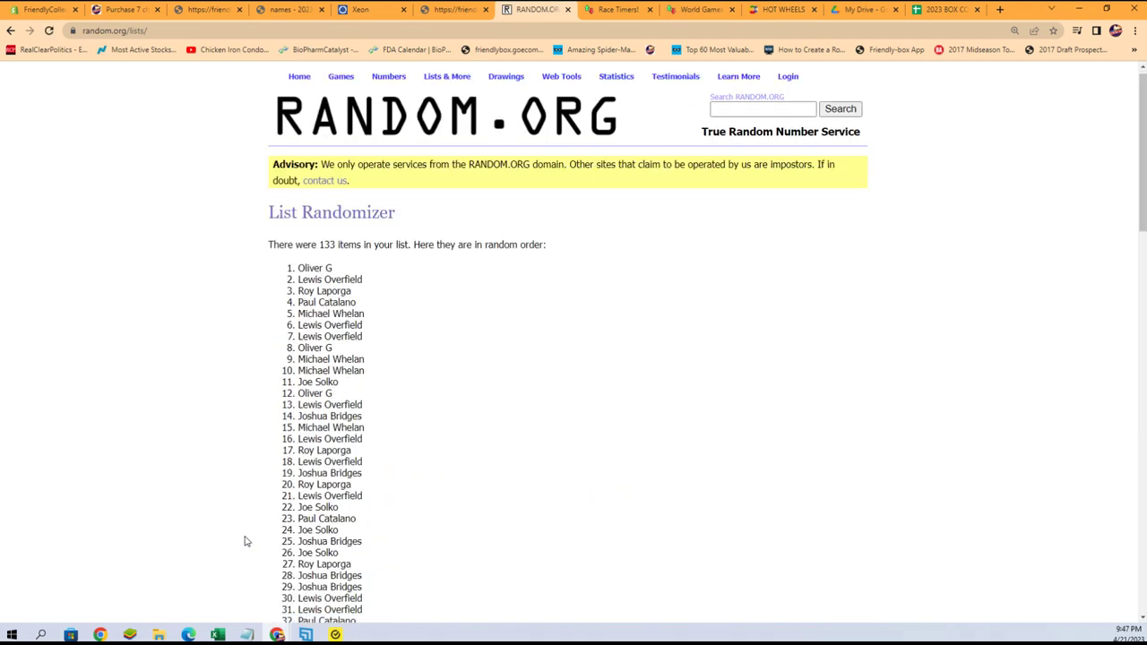
scroll(246, 541, "down", 15)
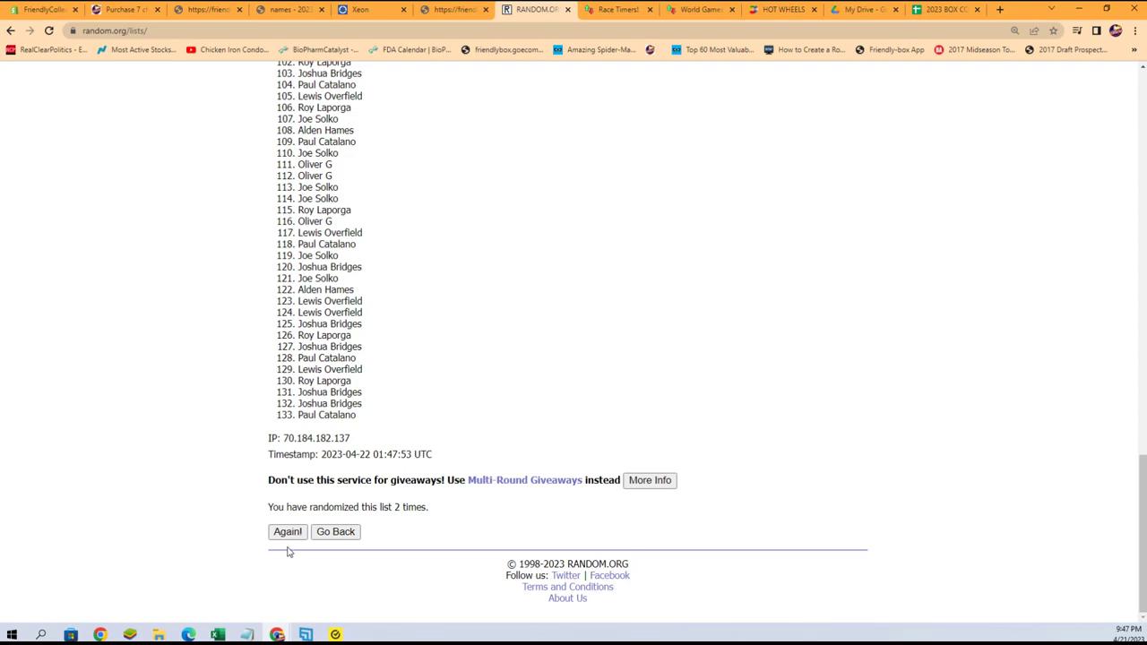
left_click(286, 533)
scroll(238, 493, "down", 15)
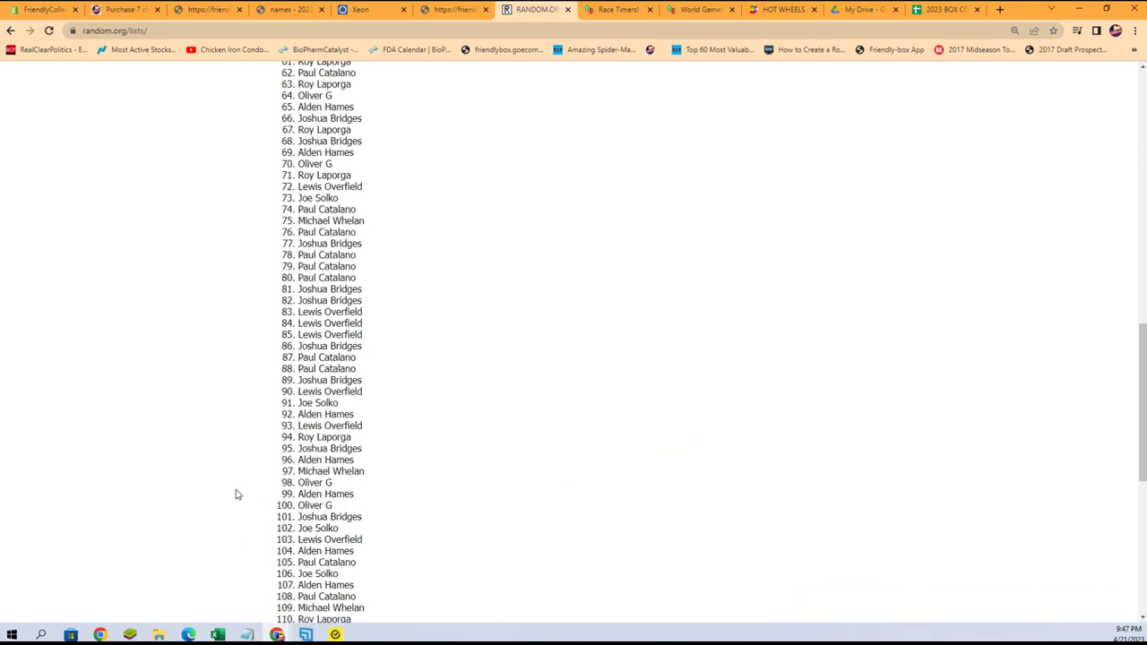
left_click(287, 532)
scroll(246, 523, "down", 10)
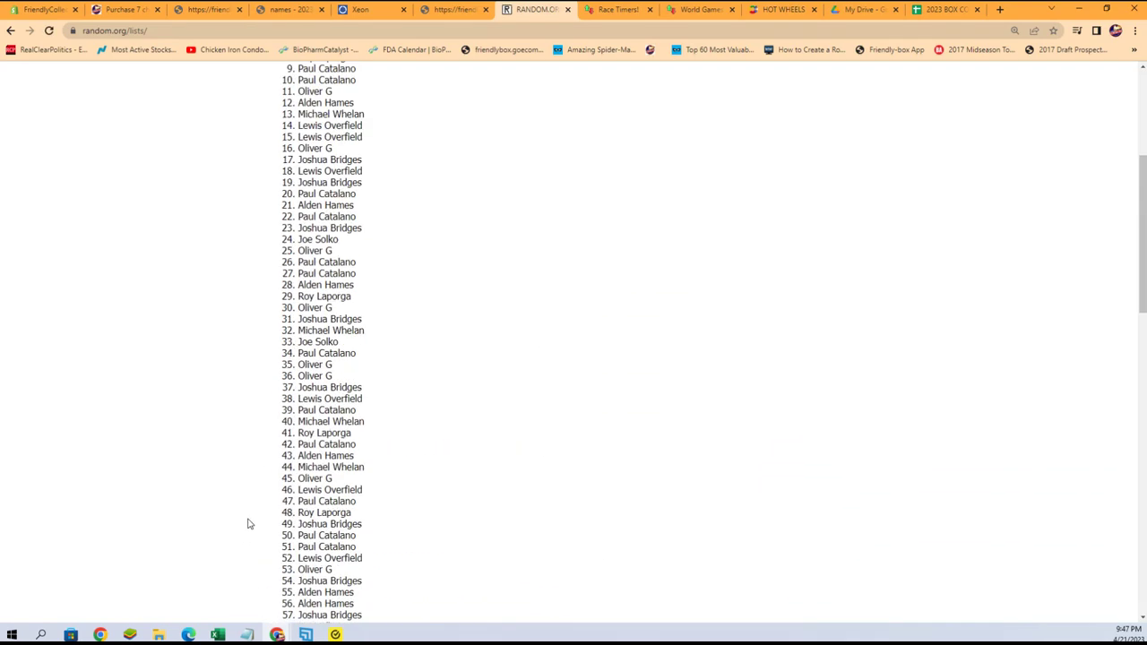
scroll(242, 524, "down", 10)
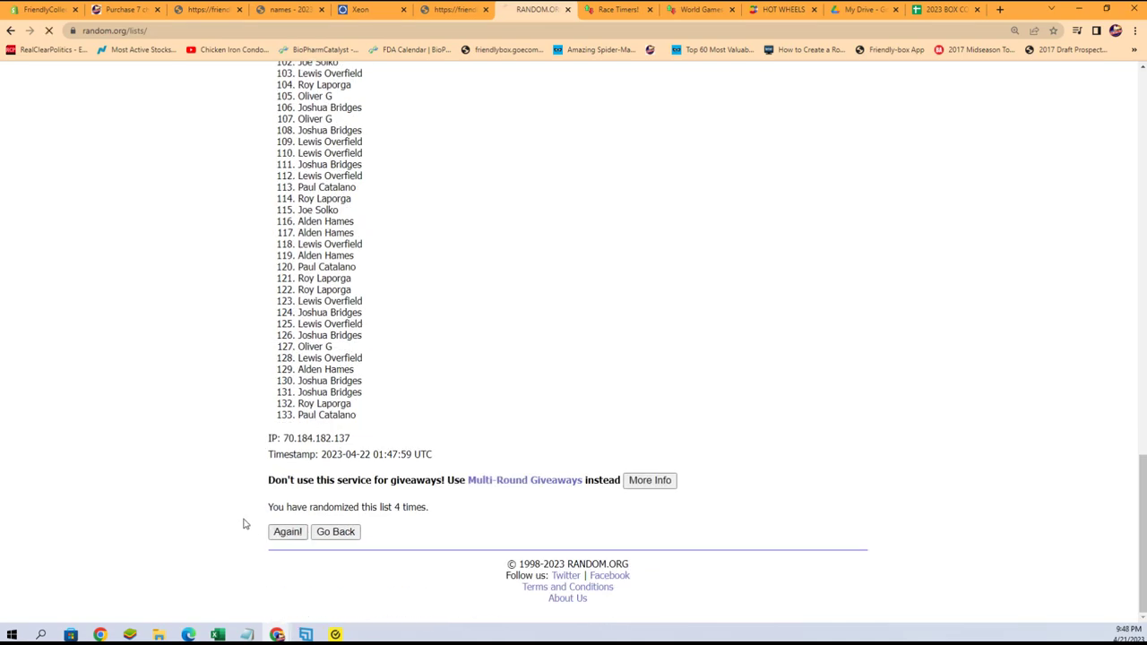
left_click(287, 532)
scroll(229, 515, "down", 5)
scroll(229, 516, "down", 12)
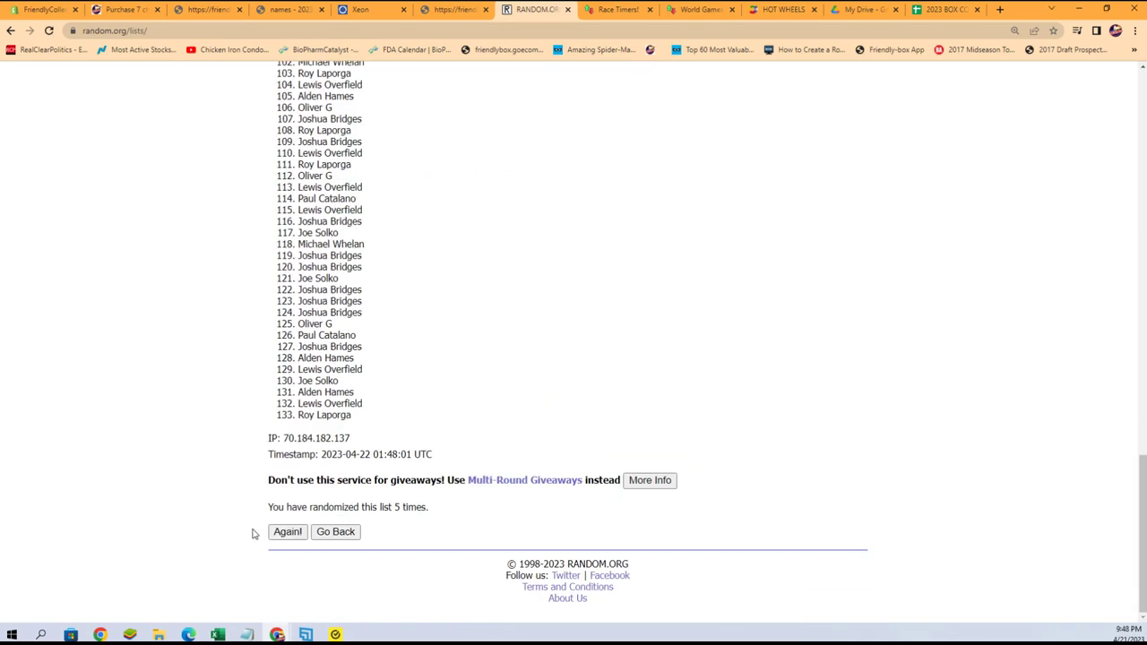
left_click(276, 535)
scroll(212, 520, "down", 10)
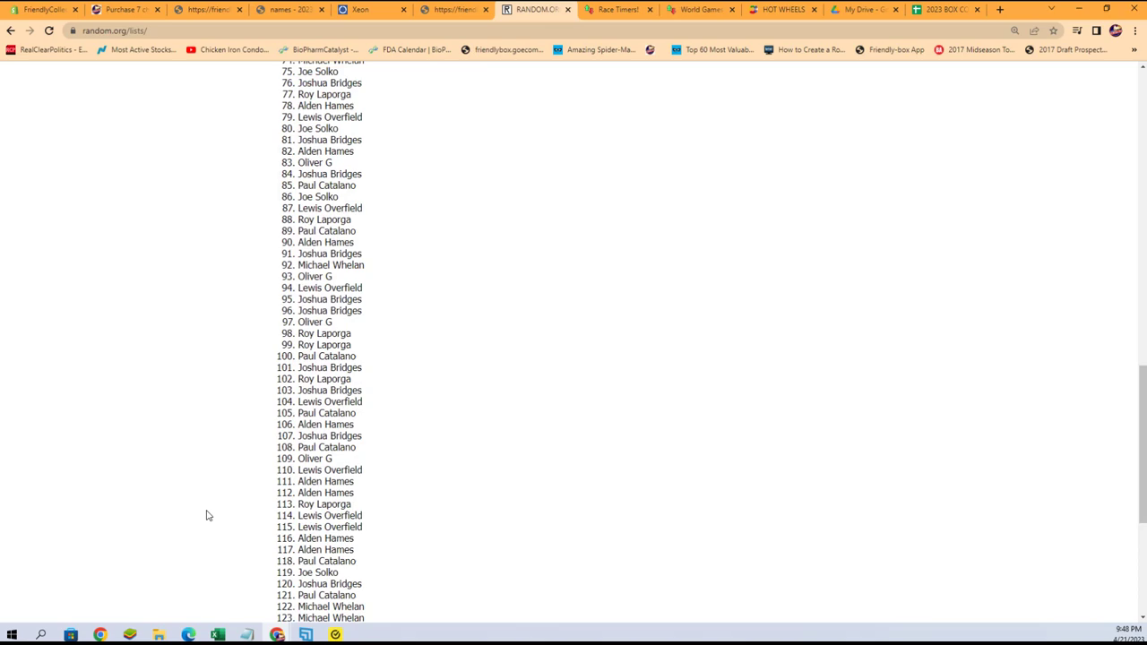
key("Return")
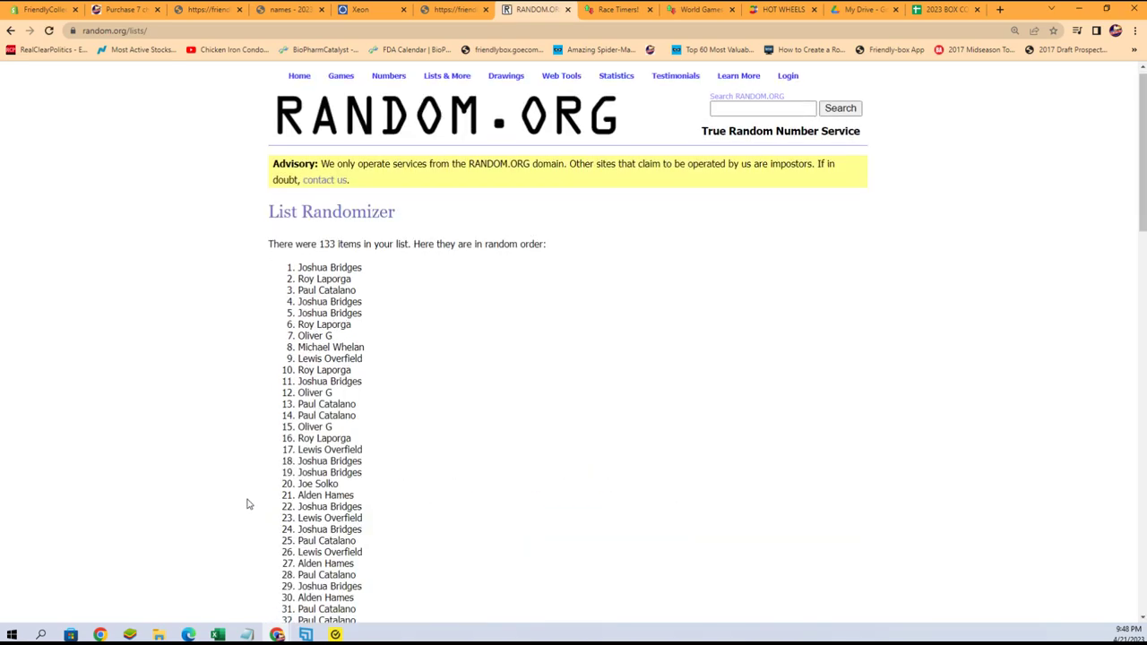
- Copy the complete randomized list of owner names from the List Randomizer results
scroll(249, 504, "down", 6)
scroll(249, 505, "down", 8)
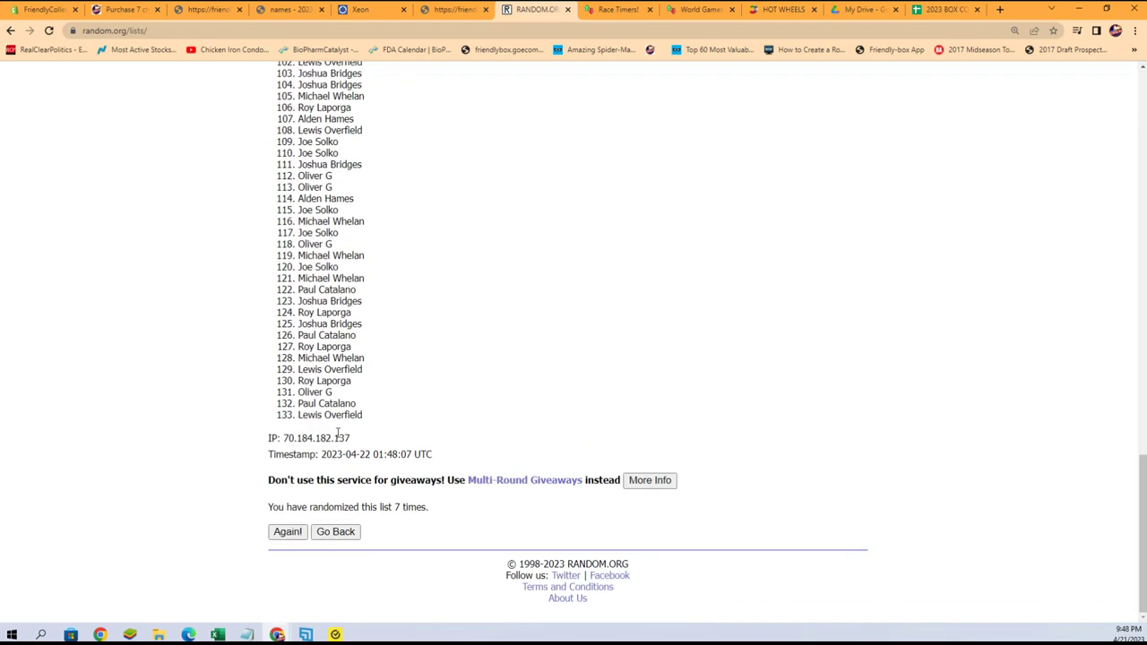
left_click_drag(372, 426, 287, 250)
right_click(326, 281)
left_click(341, 293)
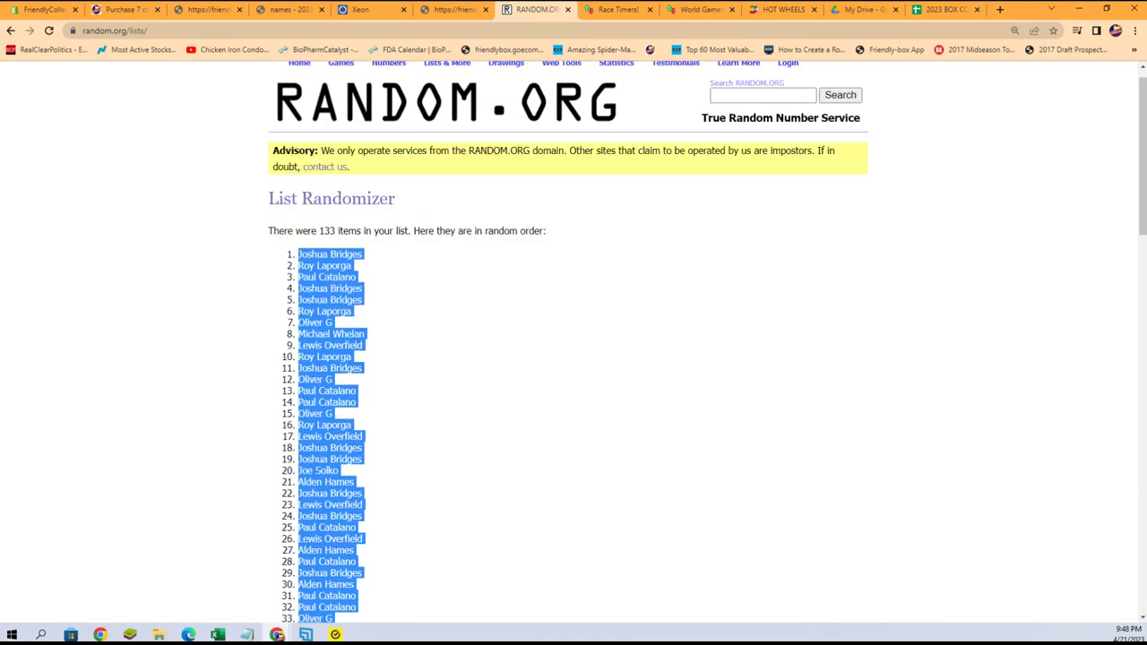
- Switch to the Excel workbook and paste the owner names as plain text under Owners, starting at cell A2
key("alt+Tab")
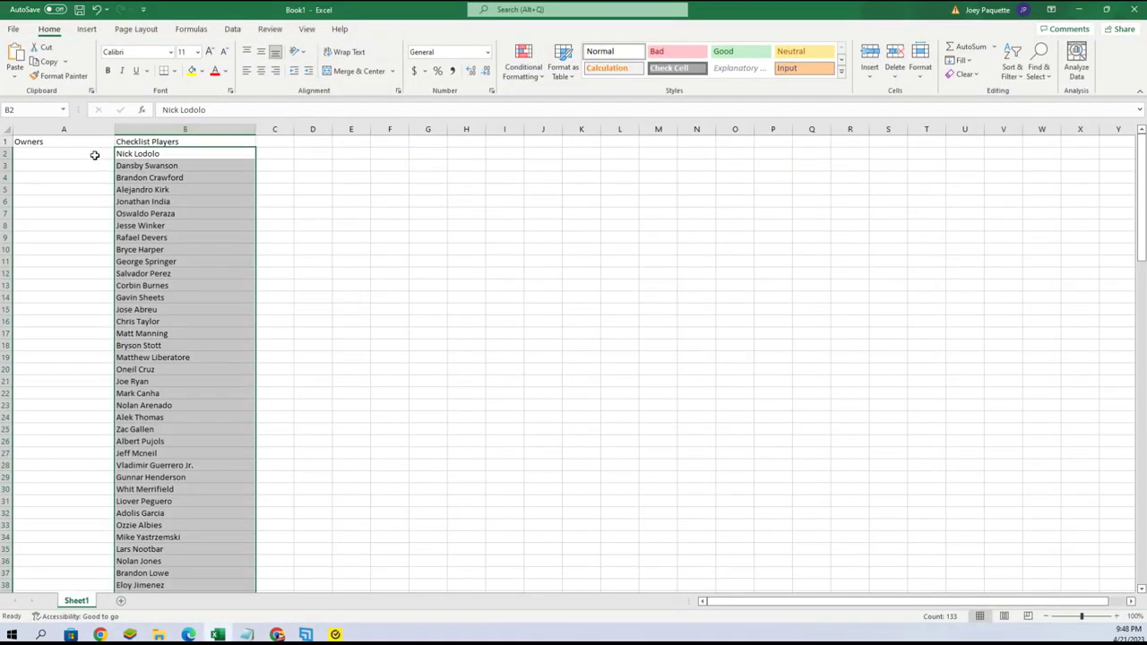
left_click(94, 154)
right_click(94, 154)
left_click(133, 235)
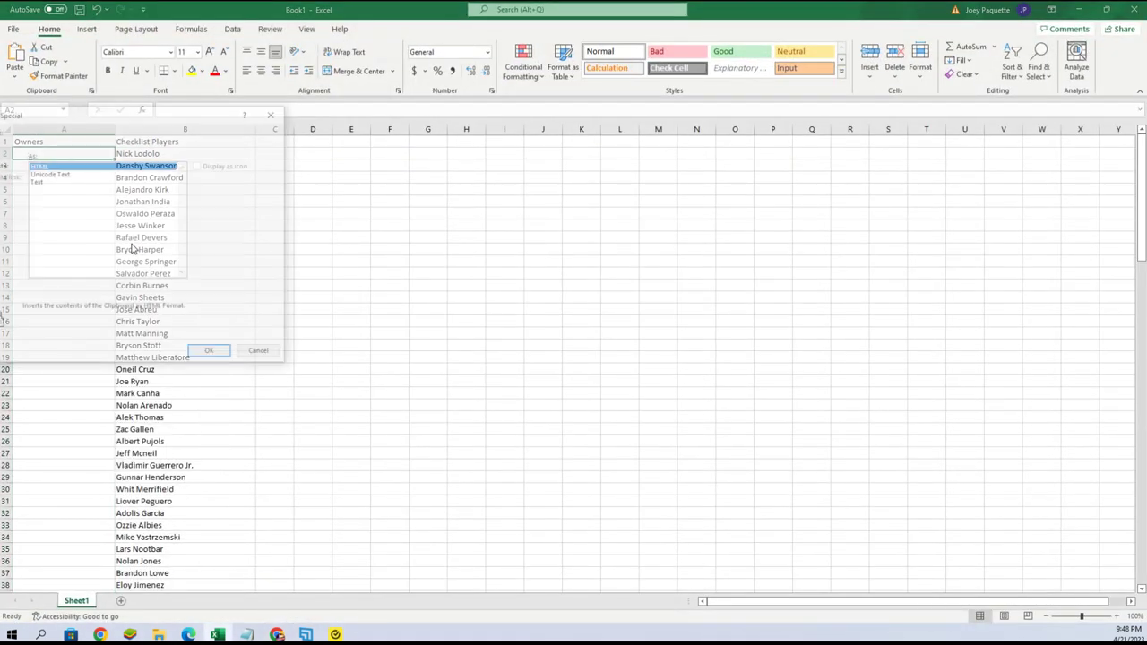
left_click(36, 182)
left_click(210, 353)
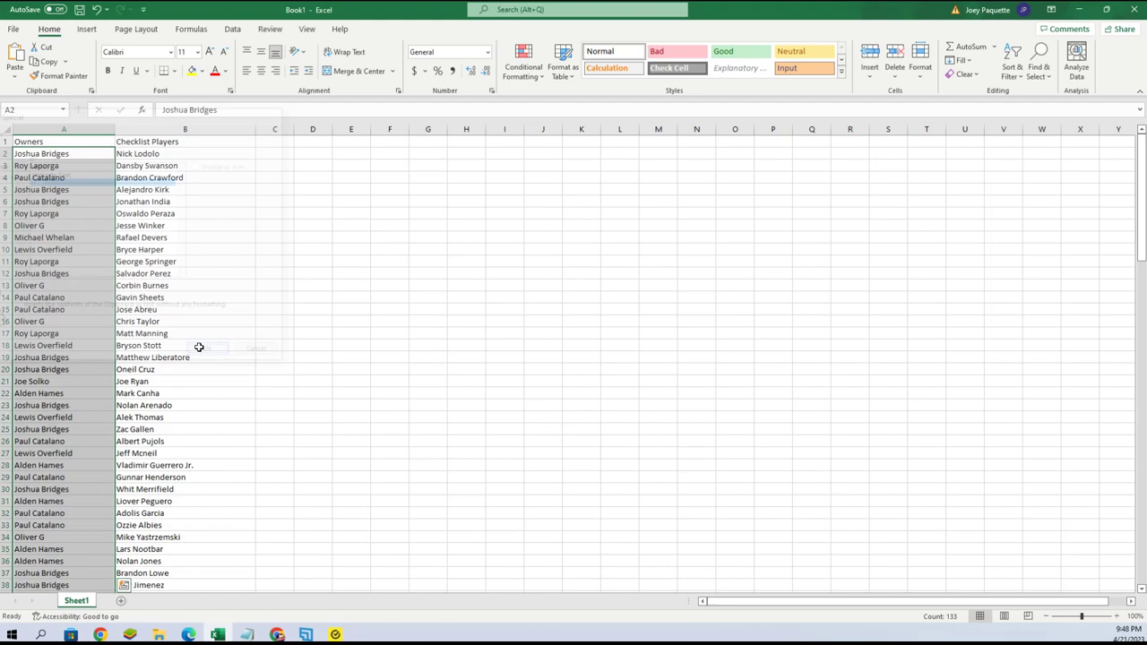
- Review every owner and checklist player pairing from row 2 down to row 134 at an enlarged, readable size
scroll(433, 353, "down", 18)
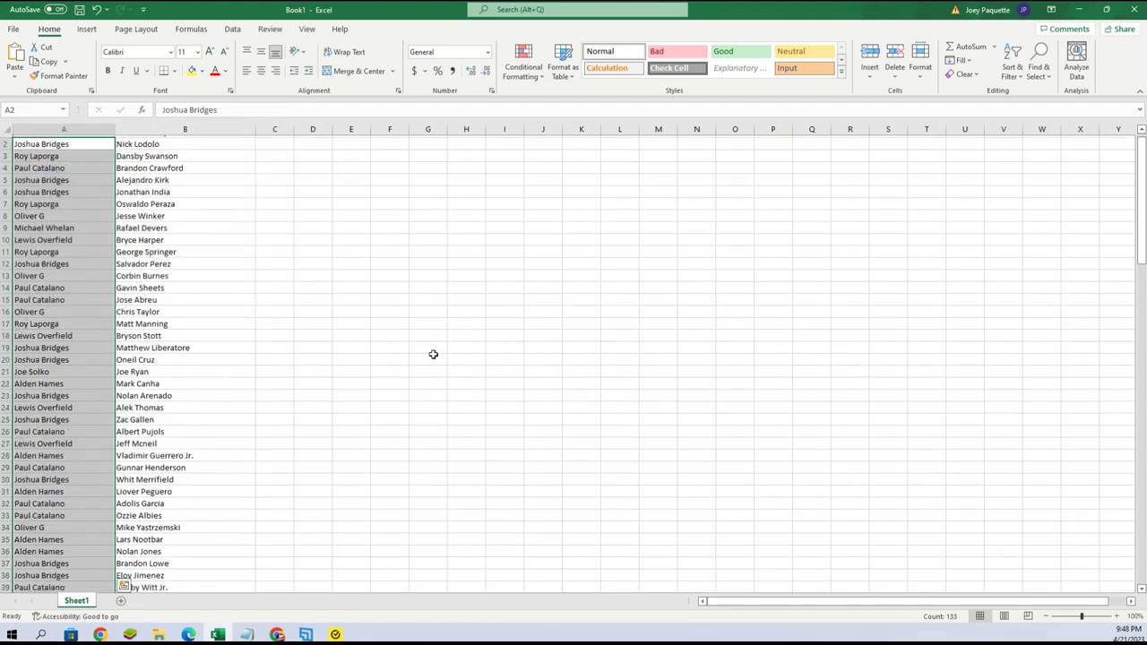
scroll(352, 386, "down", 15)
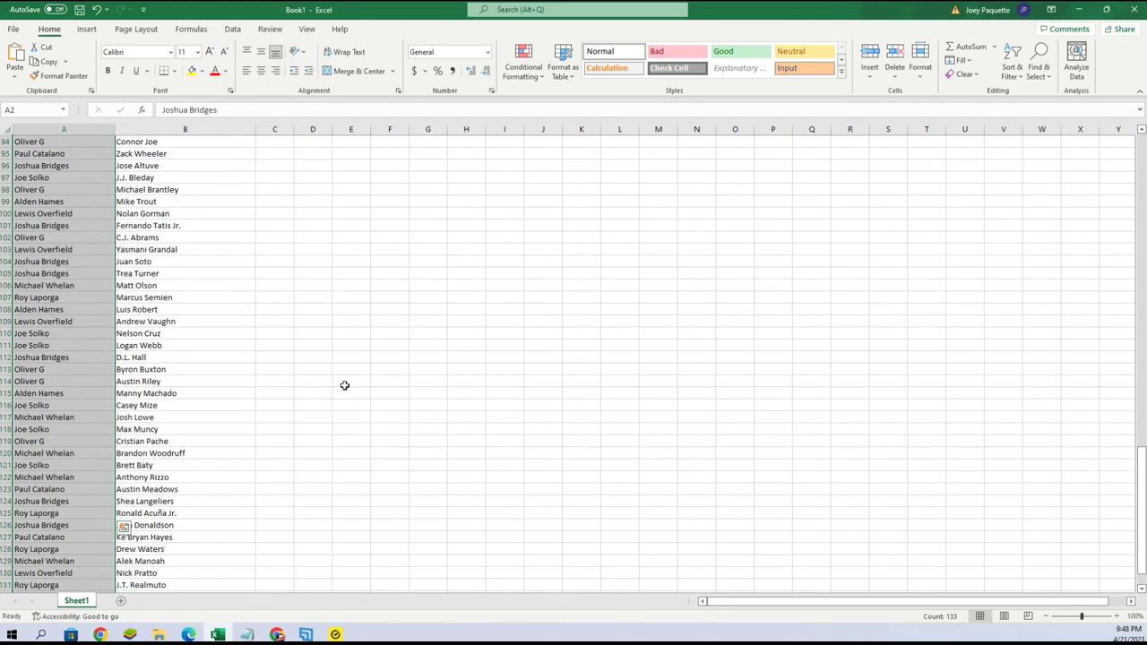
scroll(308, 373, "up", 20)
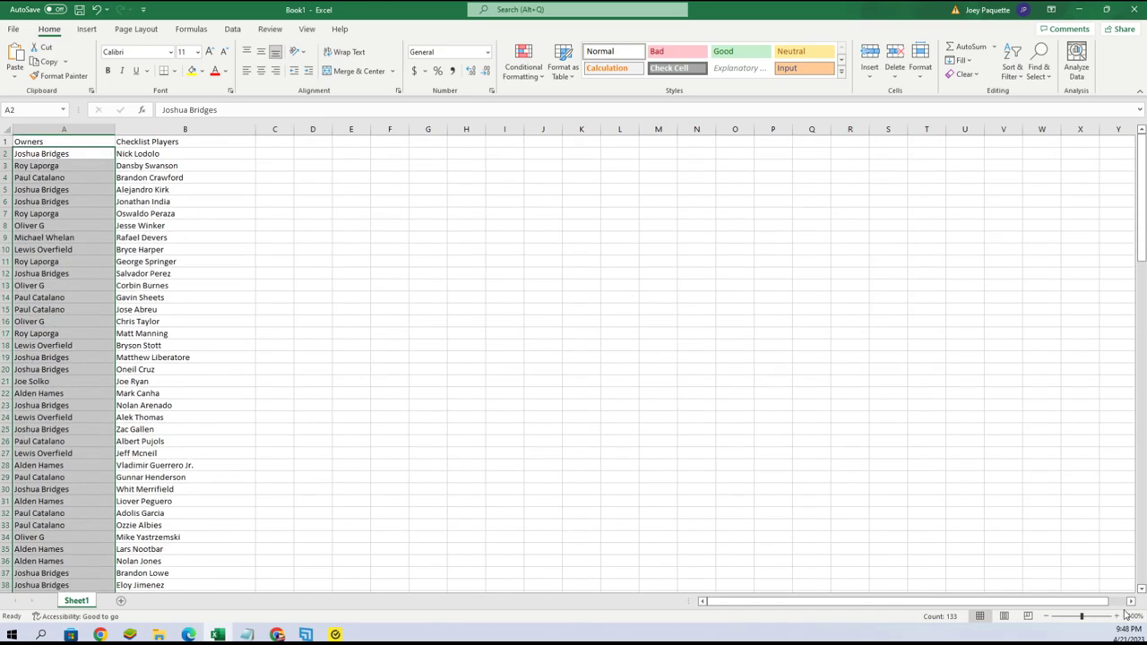
scroll(1008, 576, "up", 8, "ctrl")
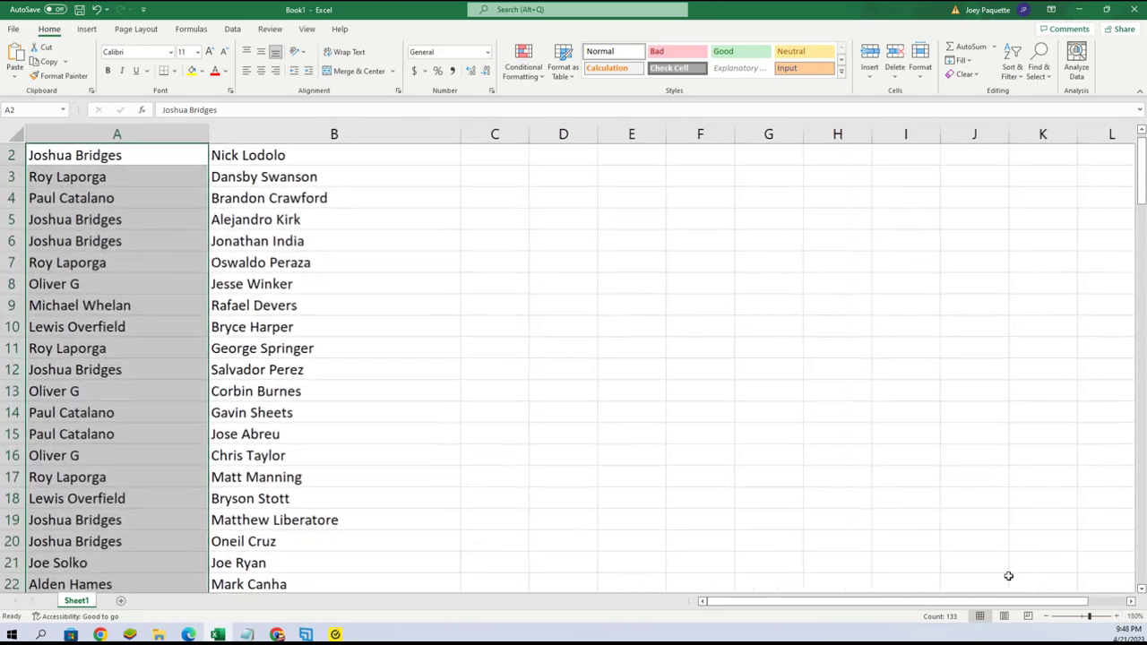
left_click(148, 175)
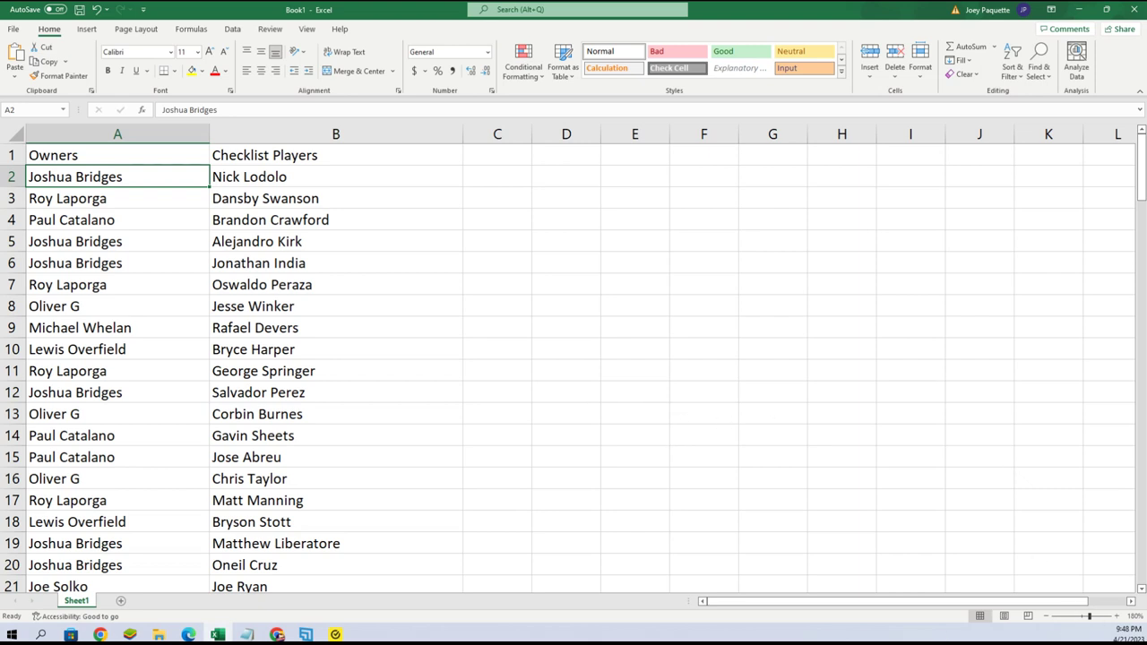
left_click(1142, 591)
left_click(1142, 591)
left_click(1142, 590)
left_click(1142, 591)
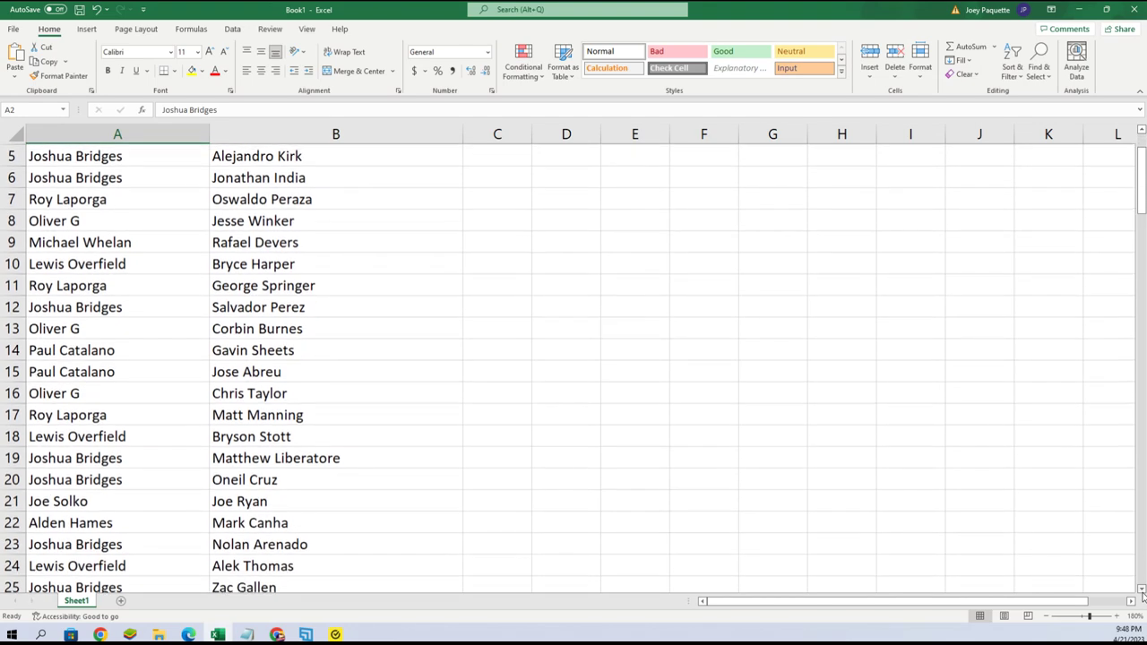
left_click(1142, 591)
left_click(1142, 591)
left_click(1142, 591)
left_click(1142, 591)
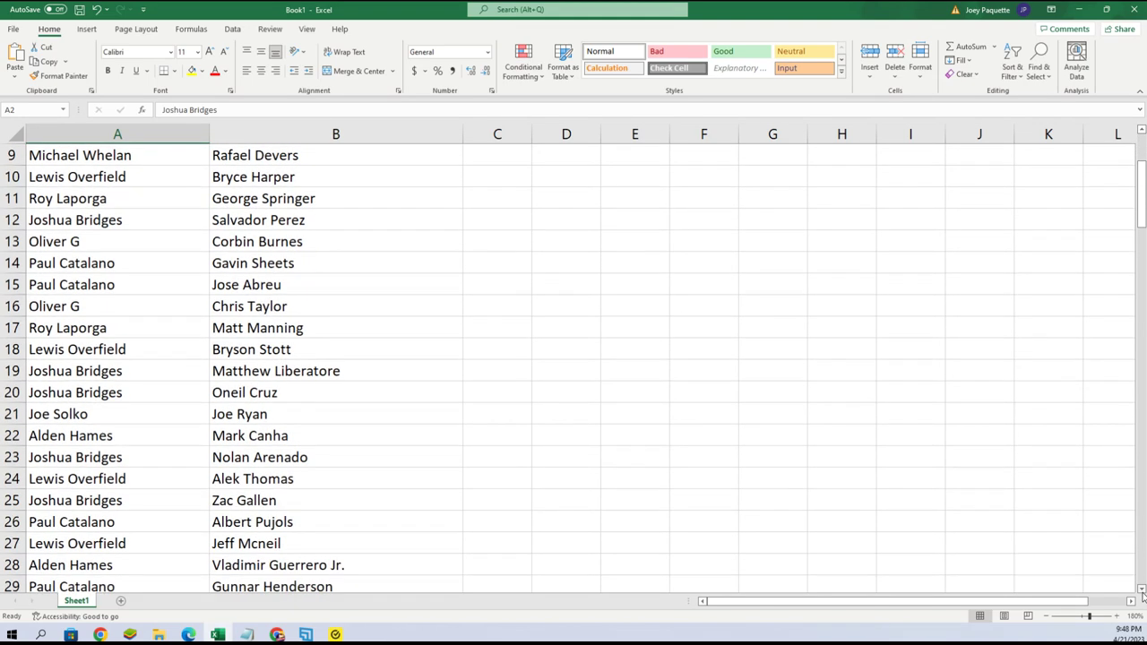
left_click(1142, 591)
left_click(1142, 591)
left_click(1142, 591)
left_click(1142, 591)
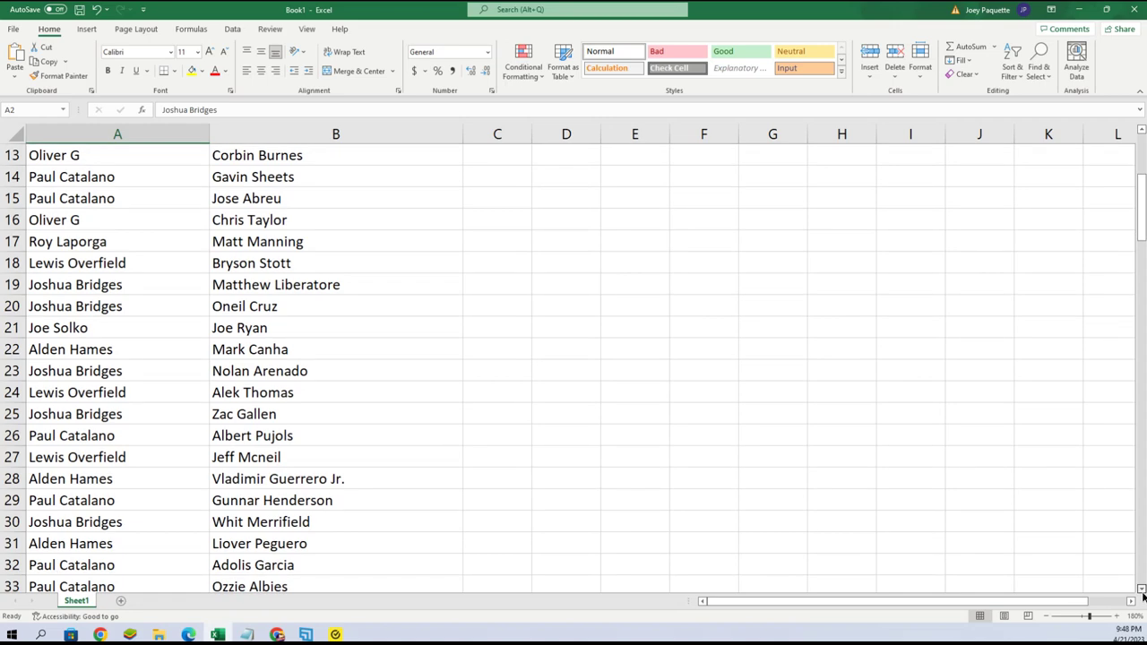
left_click(1142, 591)
left_click(1142, 590)
left_click(1142, 590)
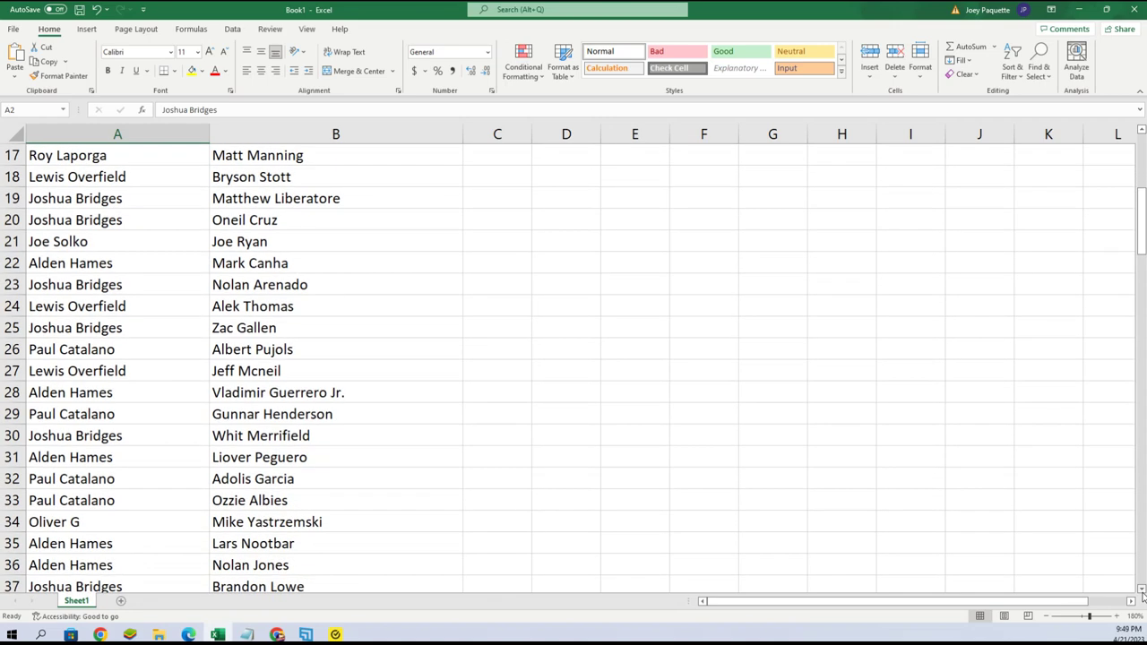
left_click(1142, 591)
left_click(1142, 591)
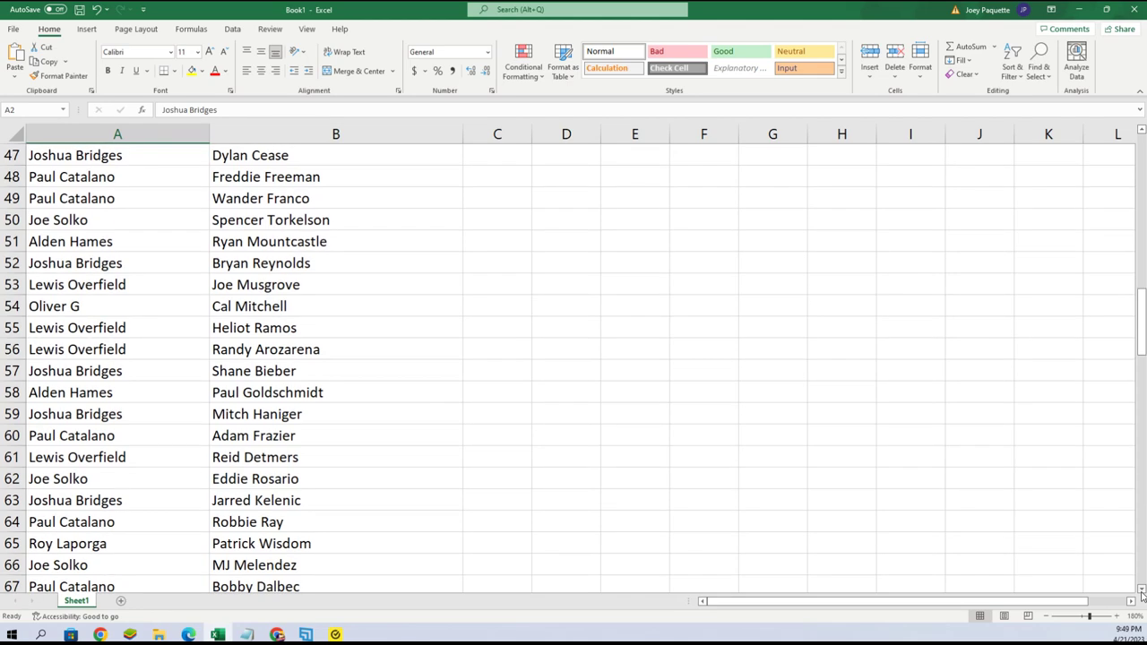
left_click(1143, 595)
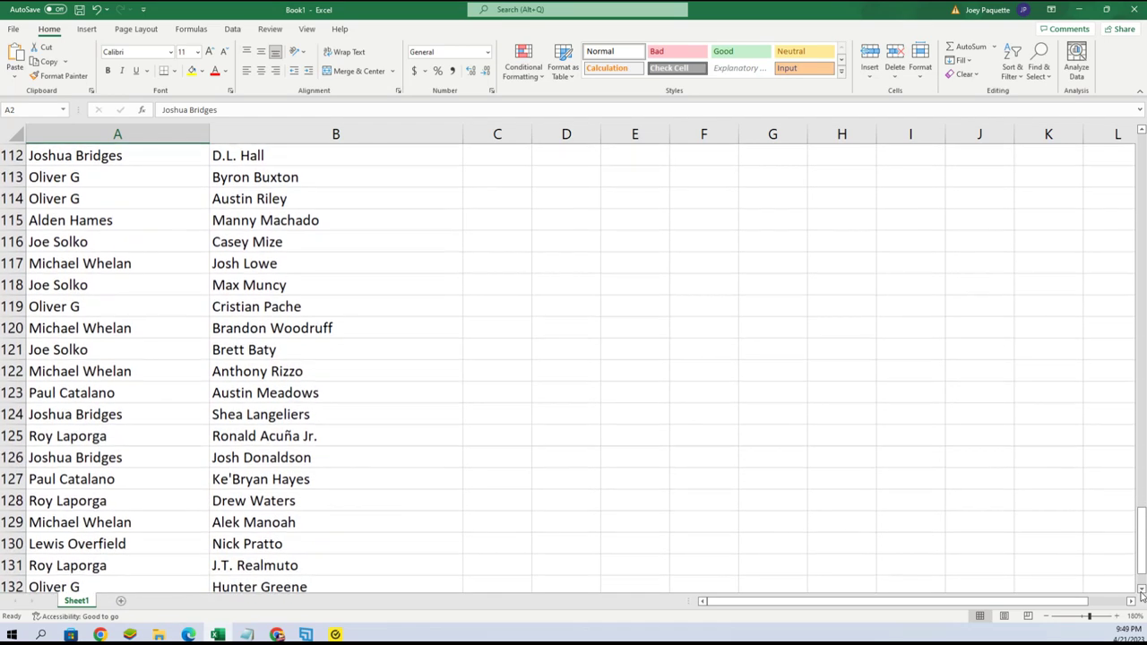
scroll(1142, 594, "down", 2)
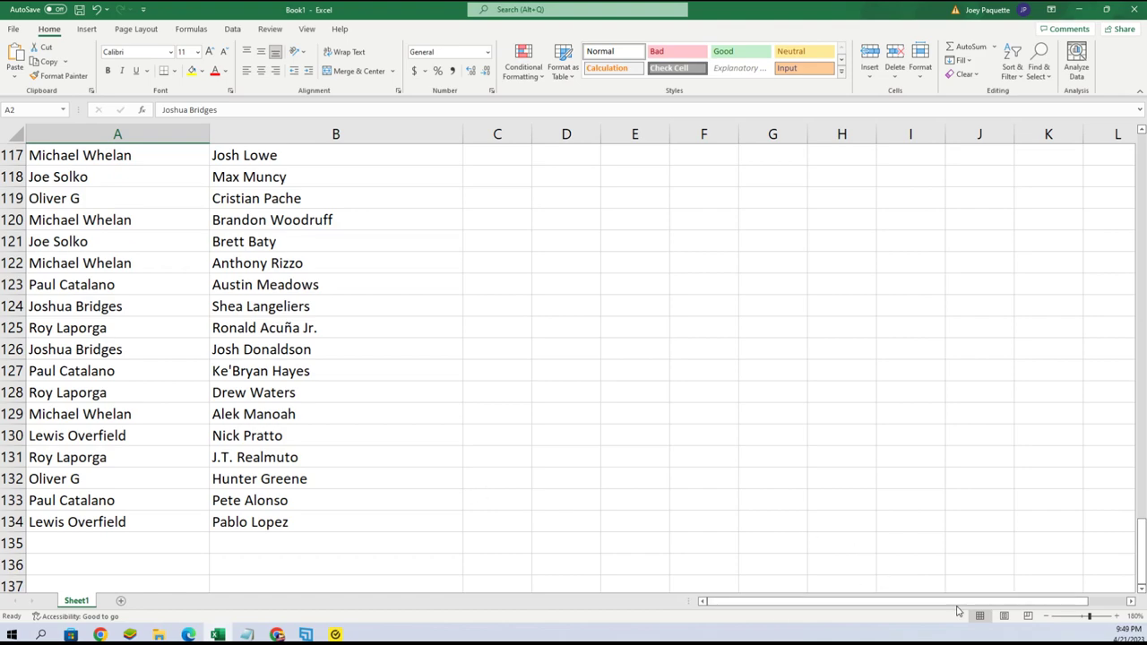
- Sort the whole sheet by Column B on cell values from A to Z, with the option for data headers off
left_click(1049, 618)
left_click(1049, 618)
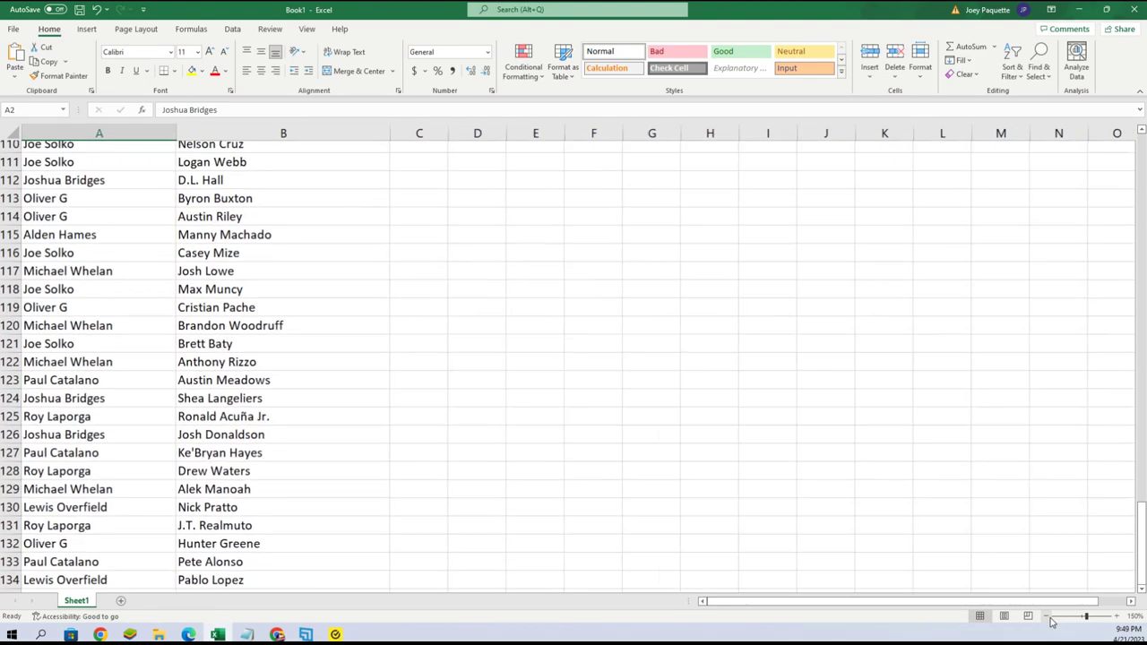
left_click(1049, 618)
left_click(1049, 618)
left_click(1049, 618)
left_click(1049, 618)
left_click(1049, 618)
left_click(1048, 618)
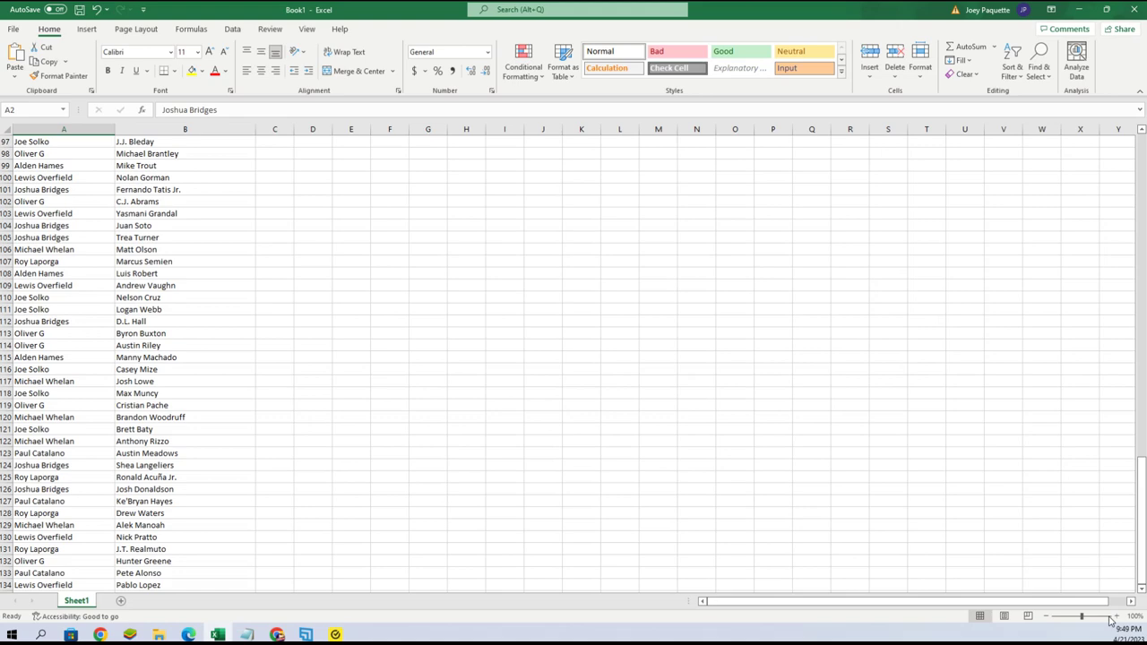
left_click(1115, 618)
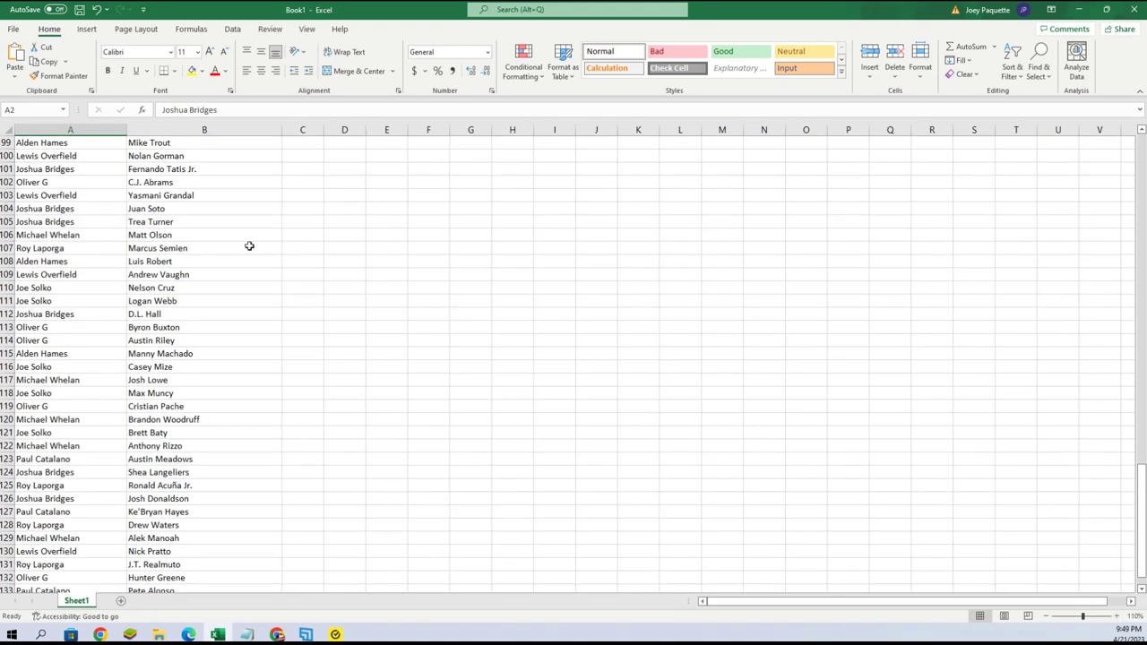
left_click(8, 129)
left_click(1013, 68)
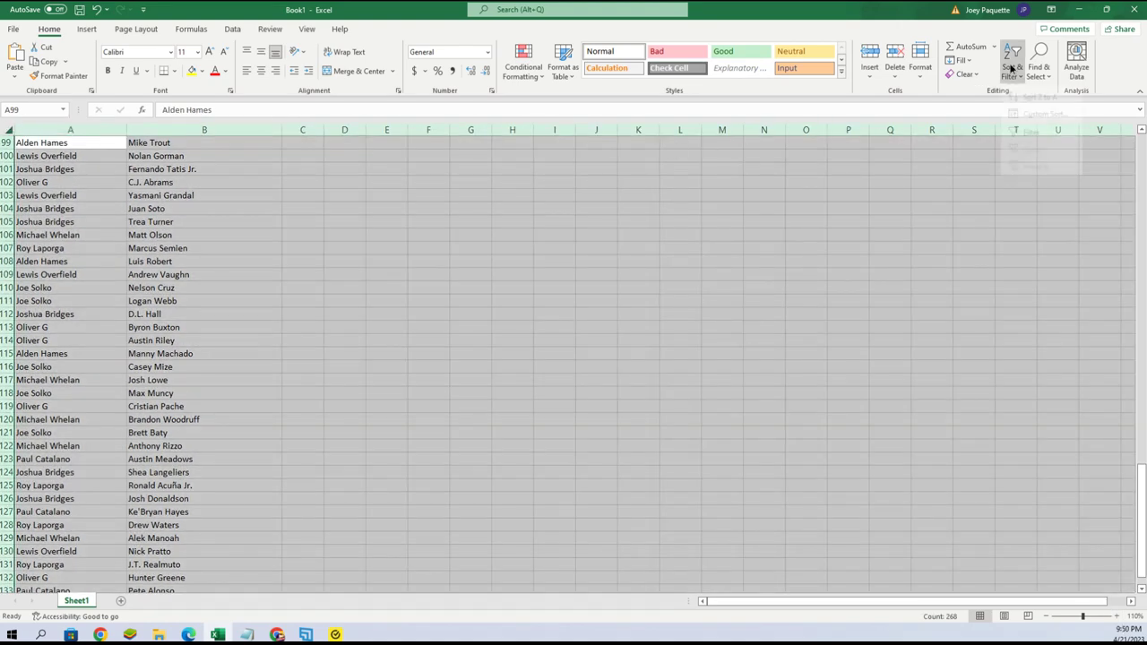
left_click(1034, 128)
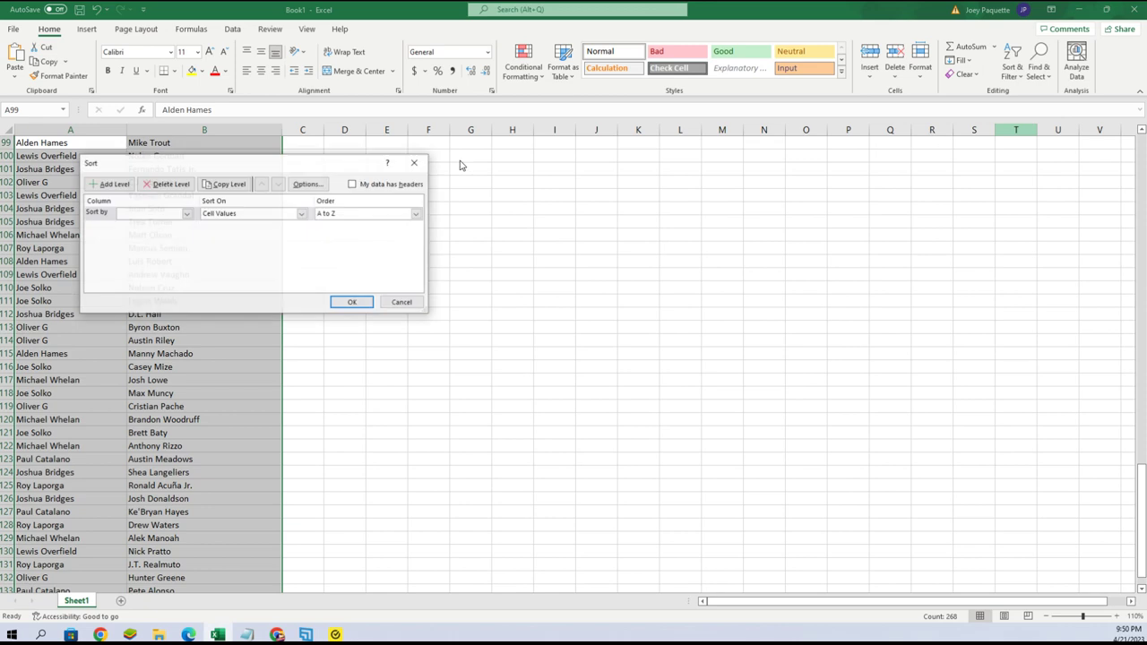
left_click(186, 213)
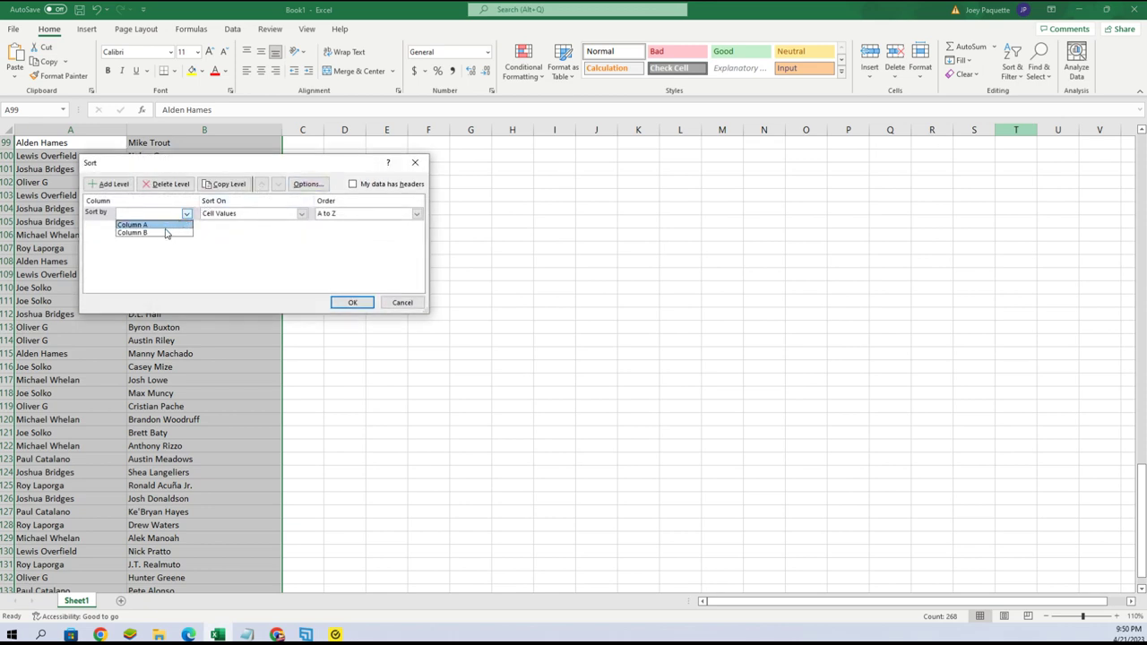
left_click(164, 233)
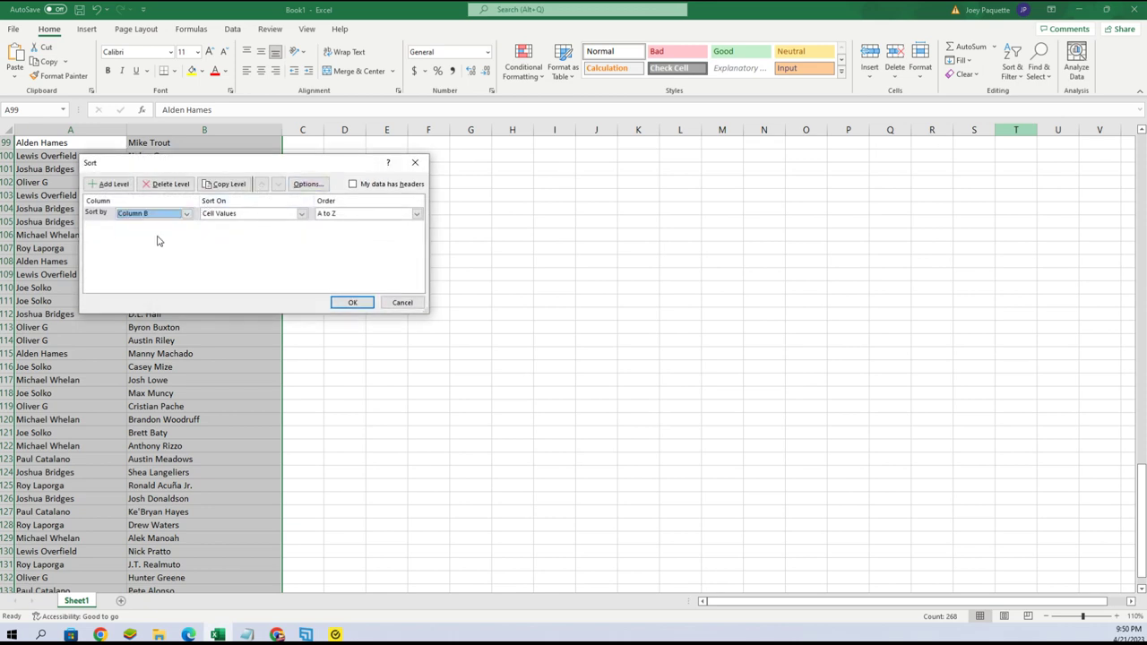
left_click(352, 302)
left_click(206, 288)
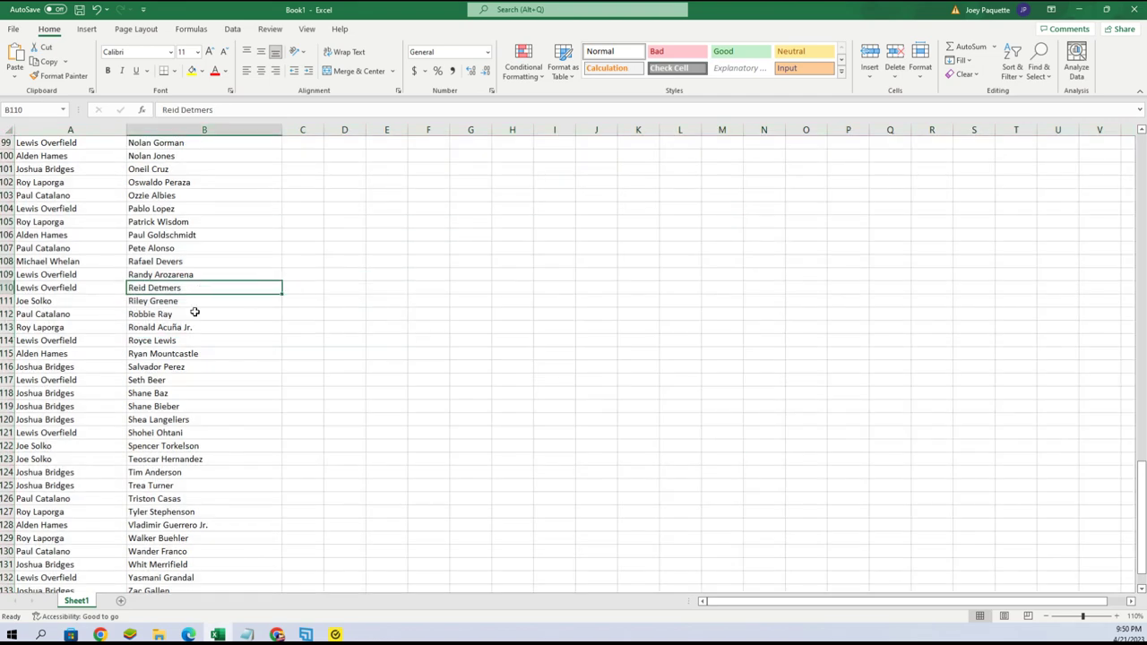
- Look over the sorted owner and player pairings from the end of the list back to row 1
scroll(169, 368, "down", 6)
scroll(170, 366, "up", 13)
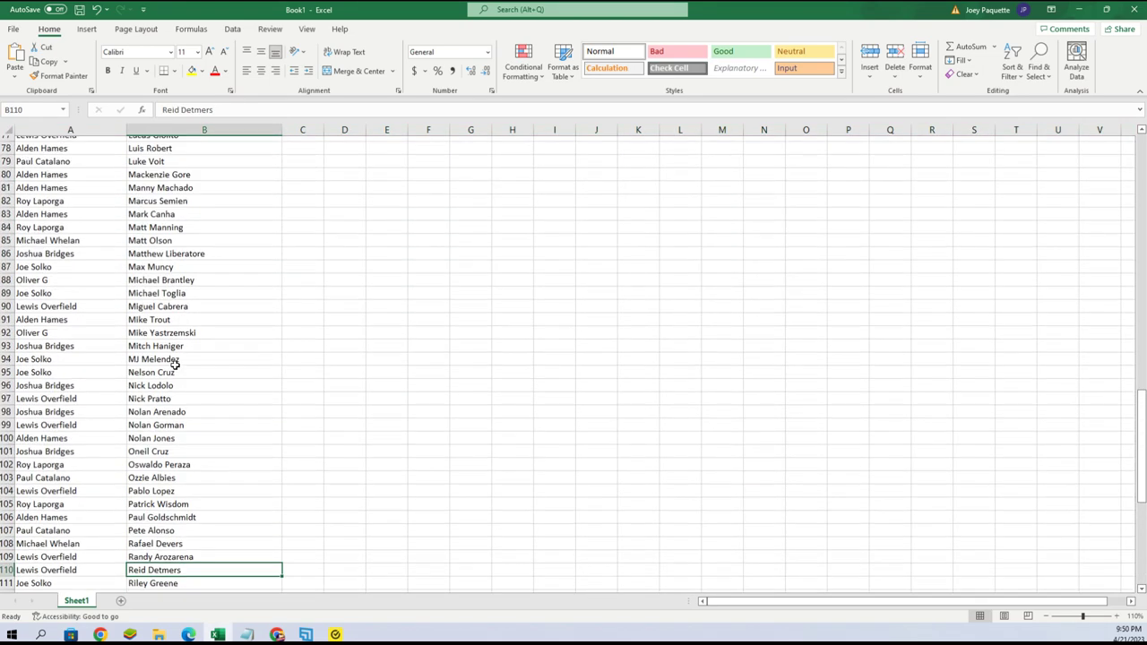
scroll(175, 366, "up", 7)
scroll(175, 366, "up", 1)
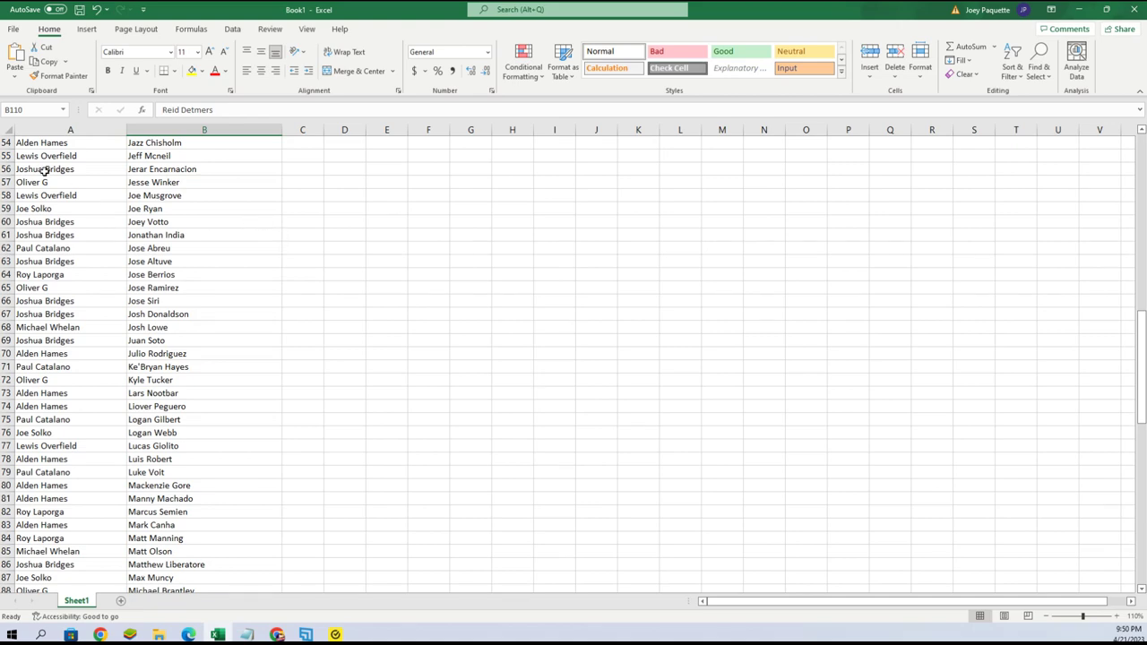
scroll(45, 170, "up", 18)
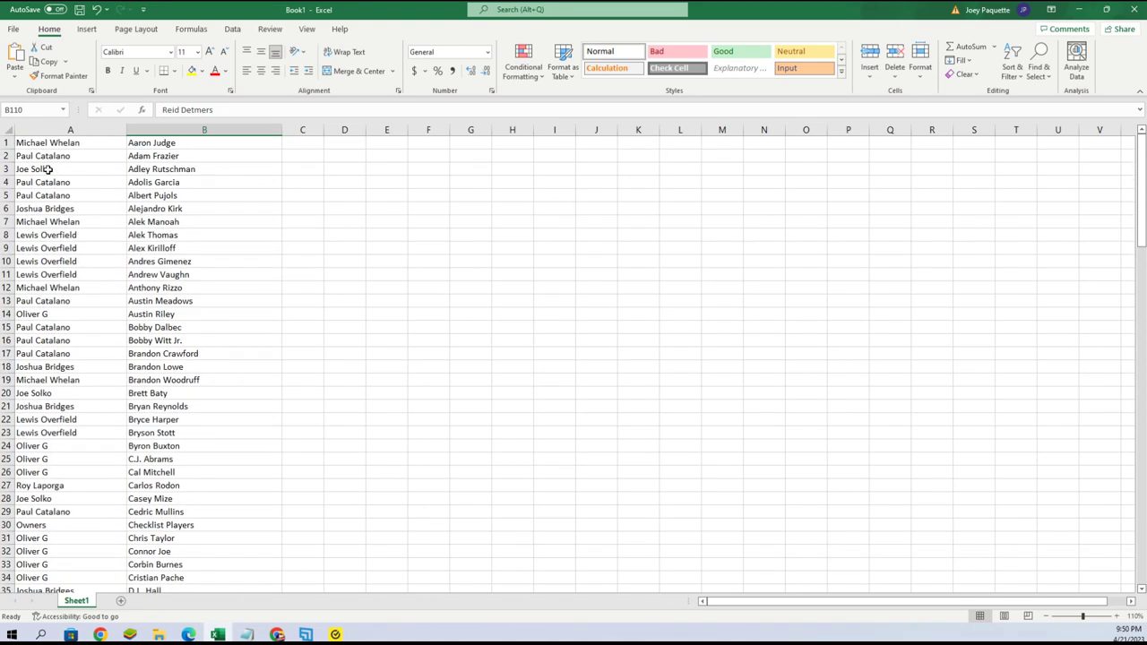